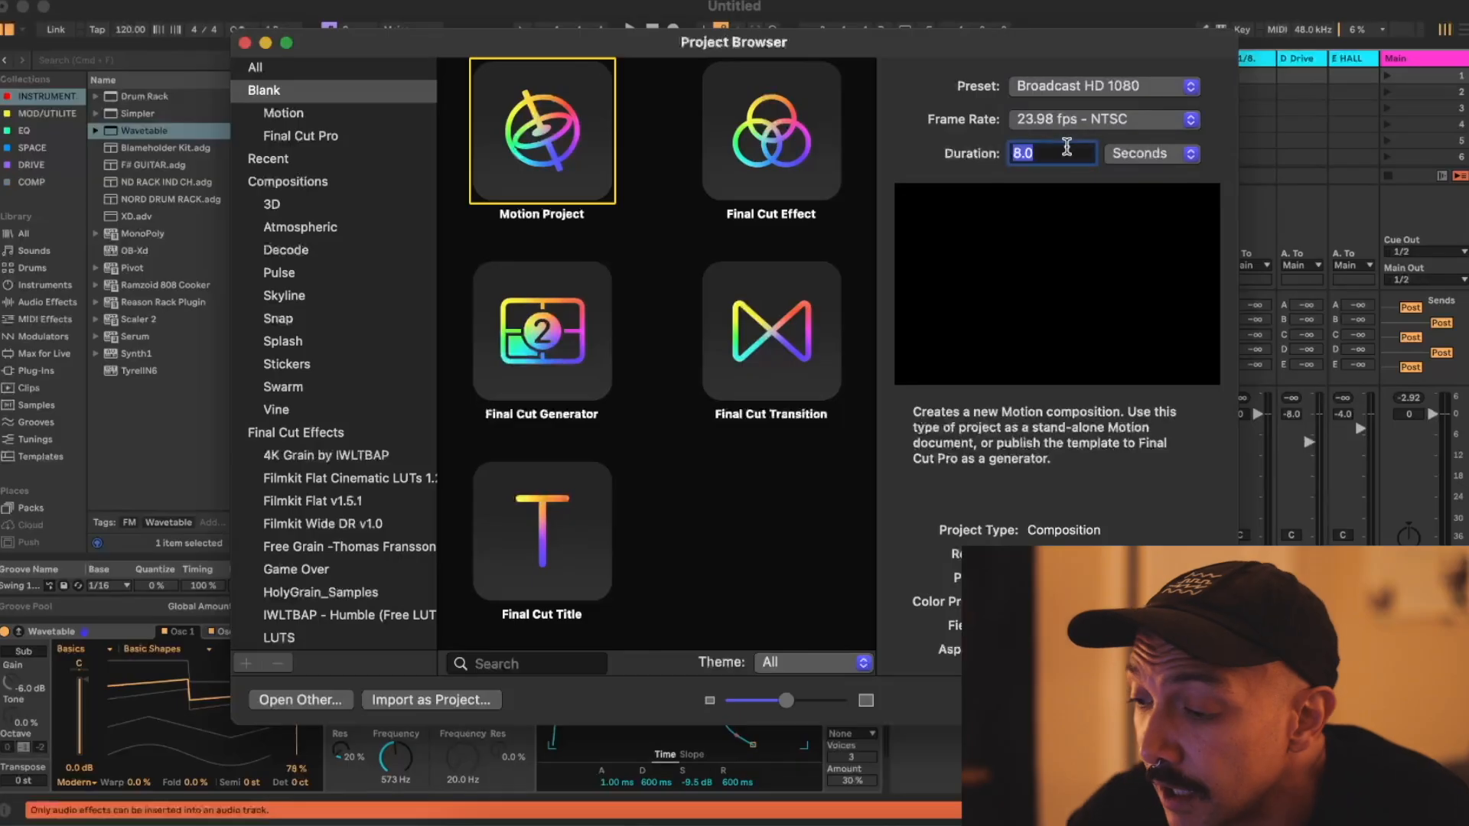
# Step: Create a blank Motion Project with a duration of 2 seconds
pyautogui.write('2')
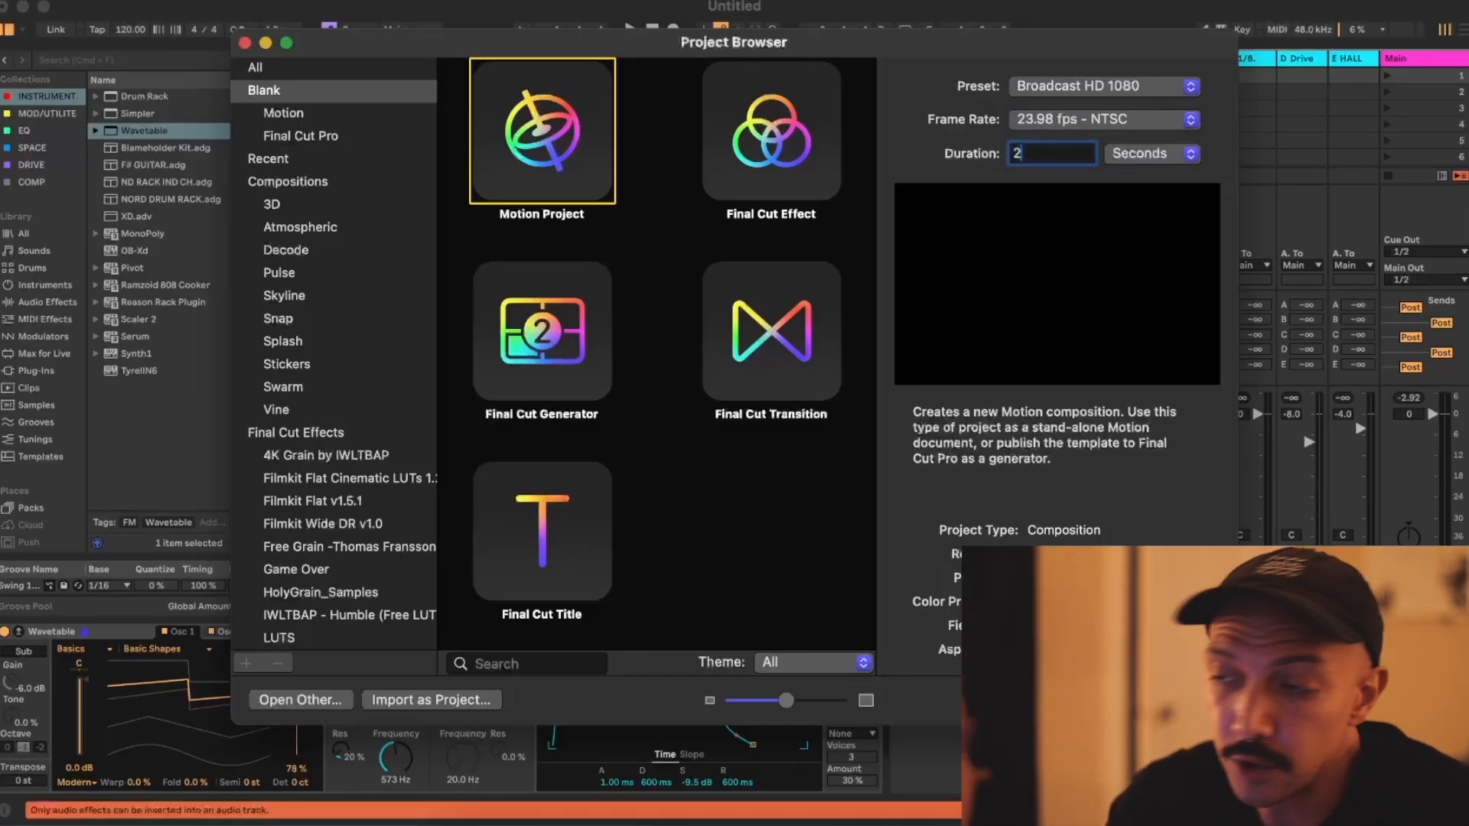
pyautogui.click(514, 164)
pyautogui.doubleClick(515, 165)
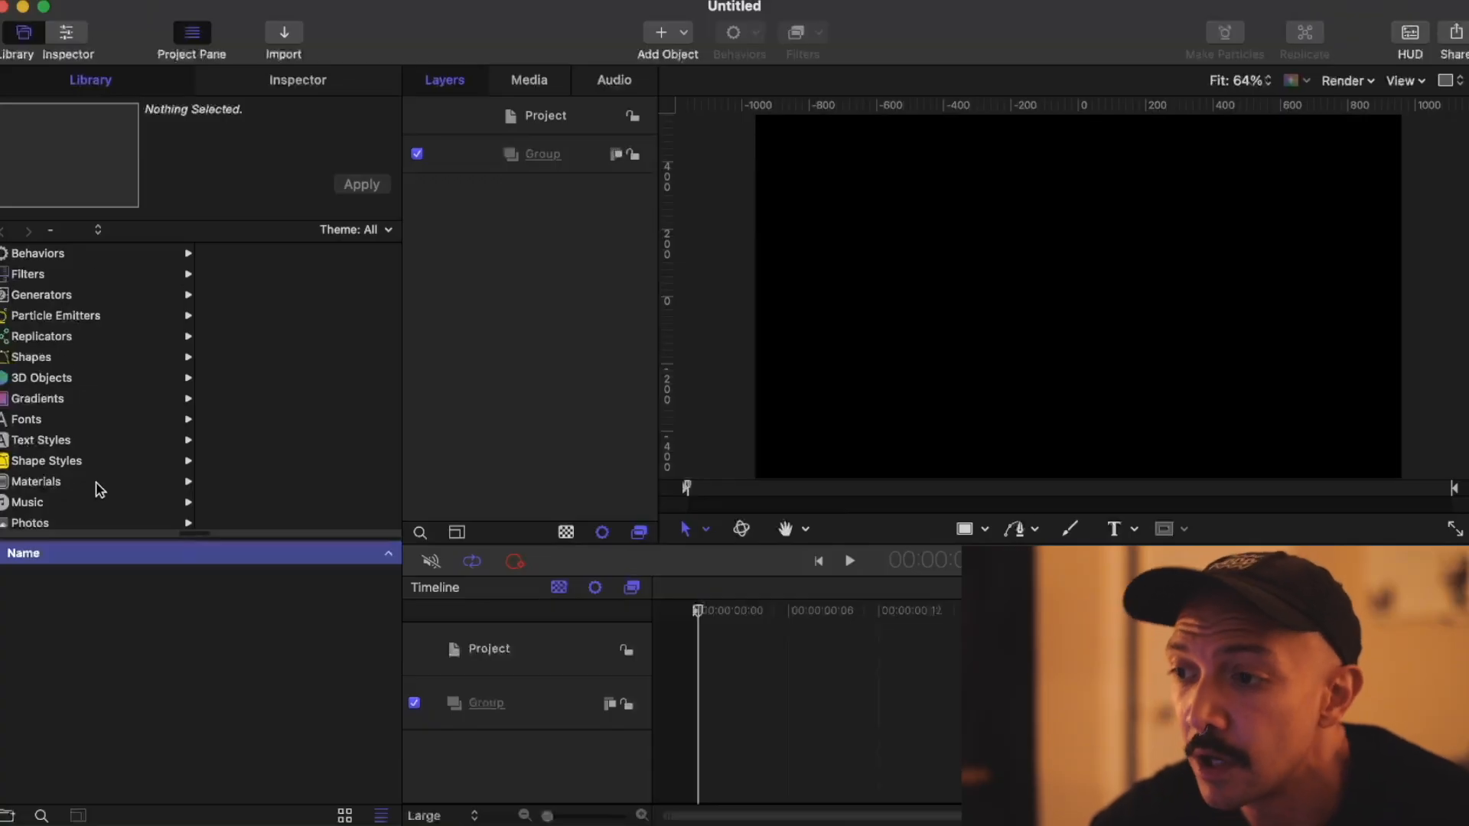
# Step: Add two Color Solid generators stacked in one group and delete the empty default group
pyautogui.click(324, 82)
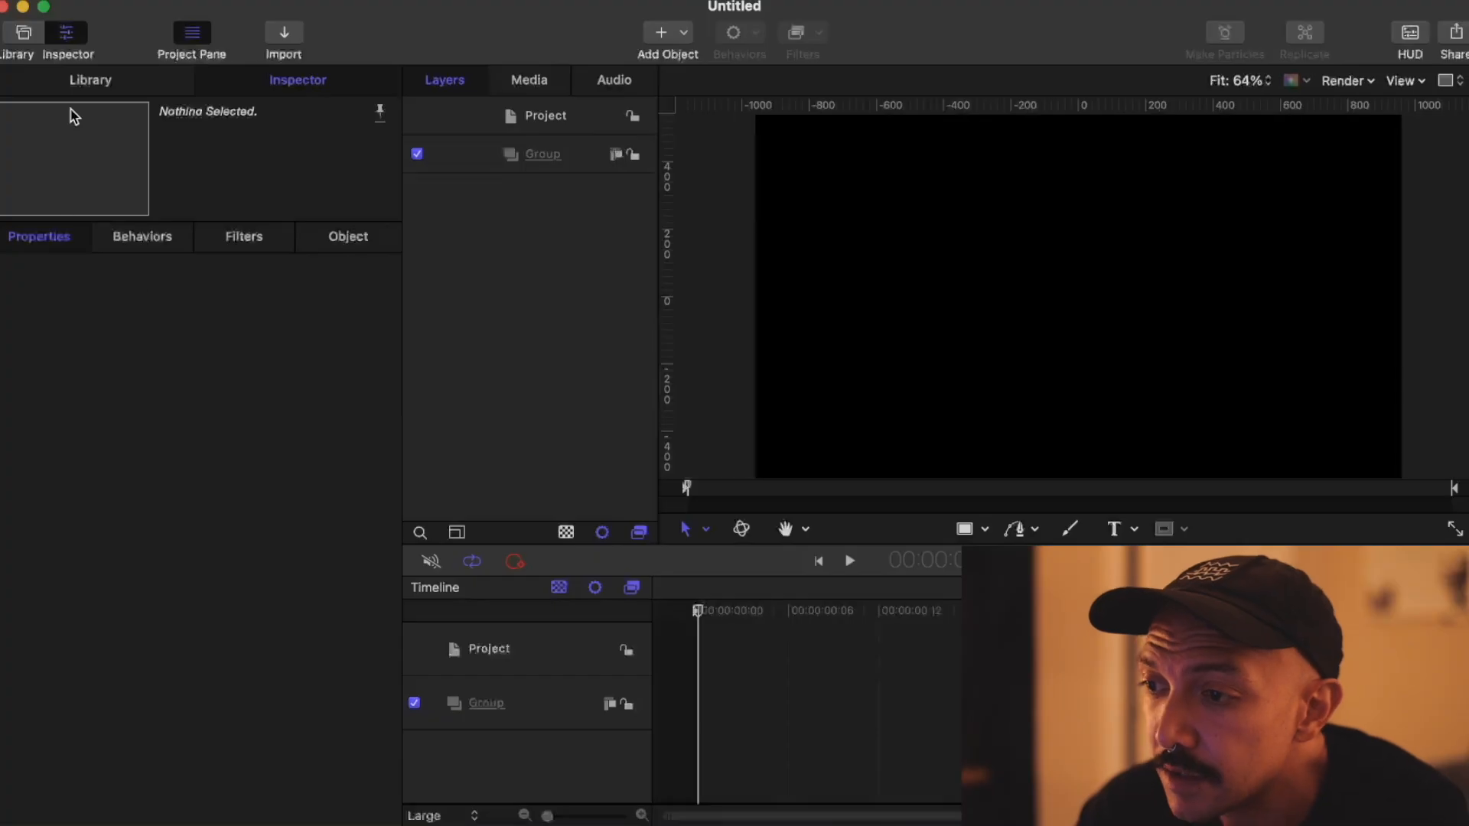
pyautogui.click(90, 80)
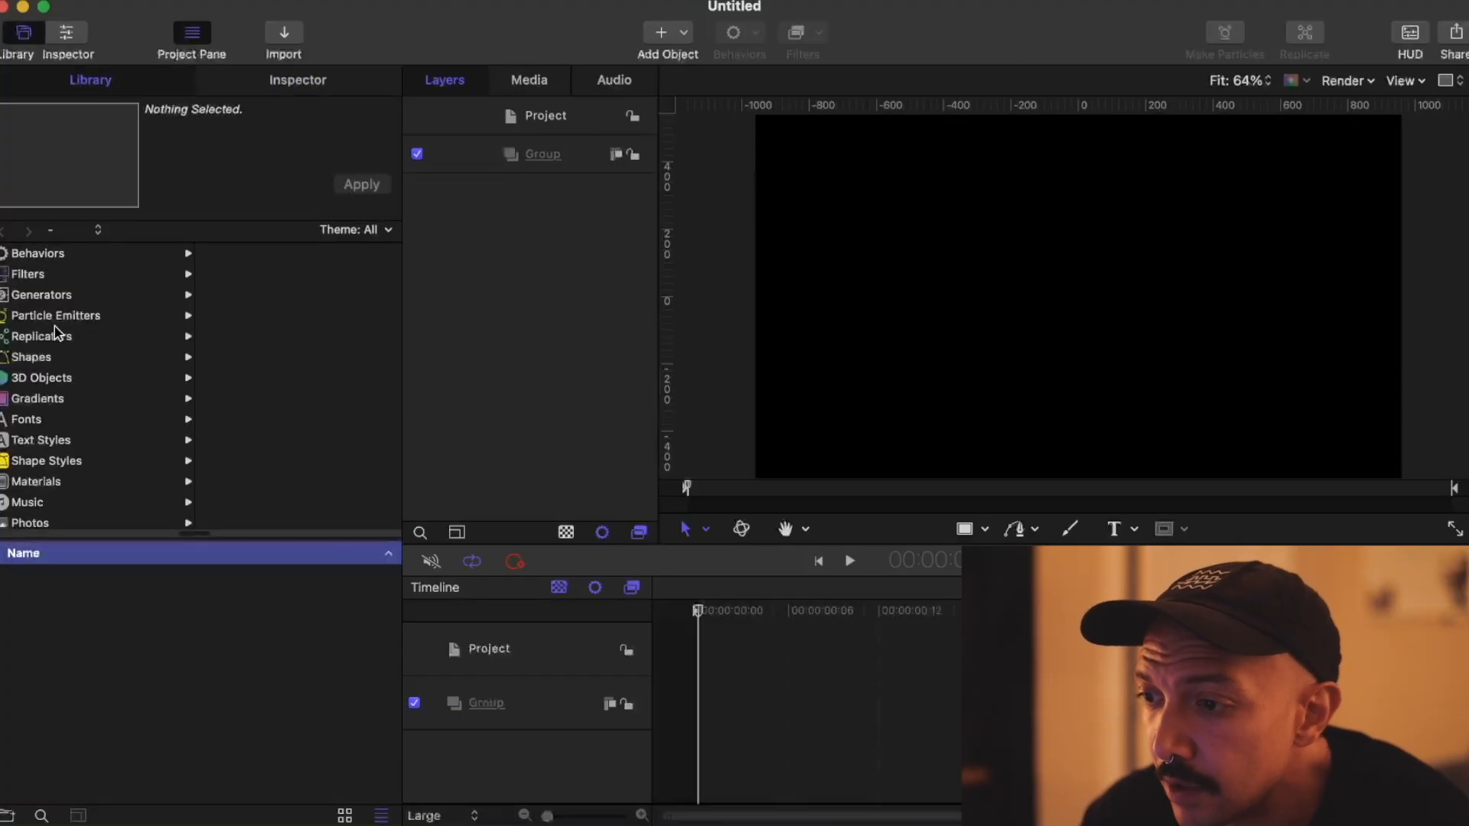
pyautogui.click(57, 296)
pyautogui.moveTo(66, 687); pyautogui.dragTo(608, 401)
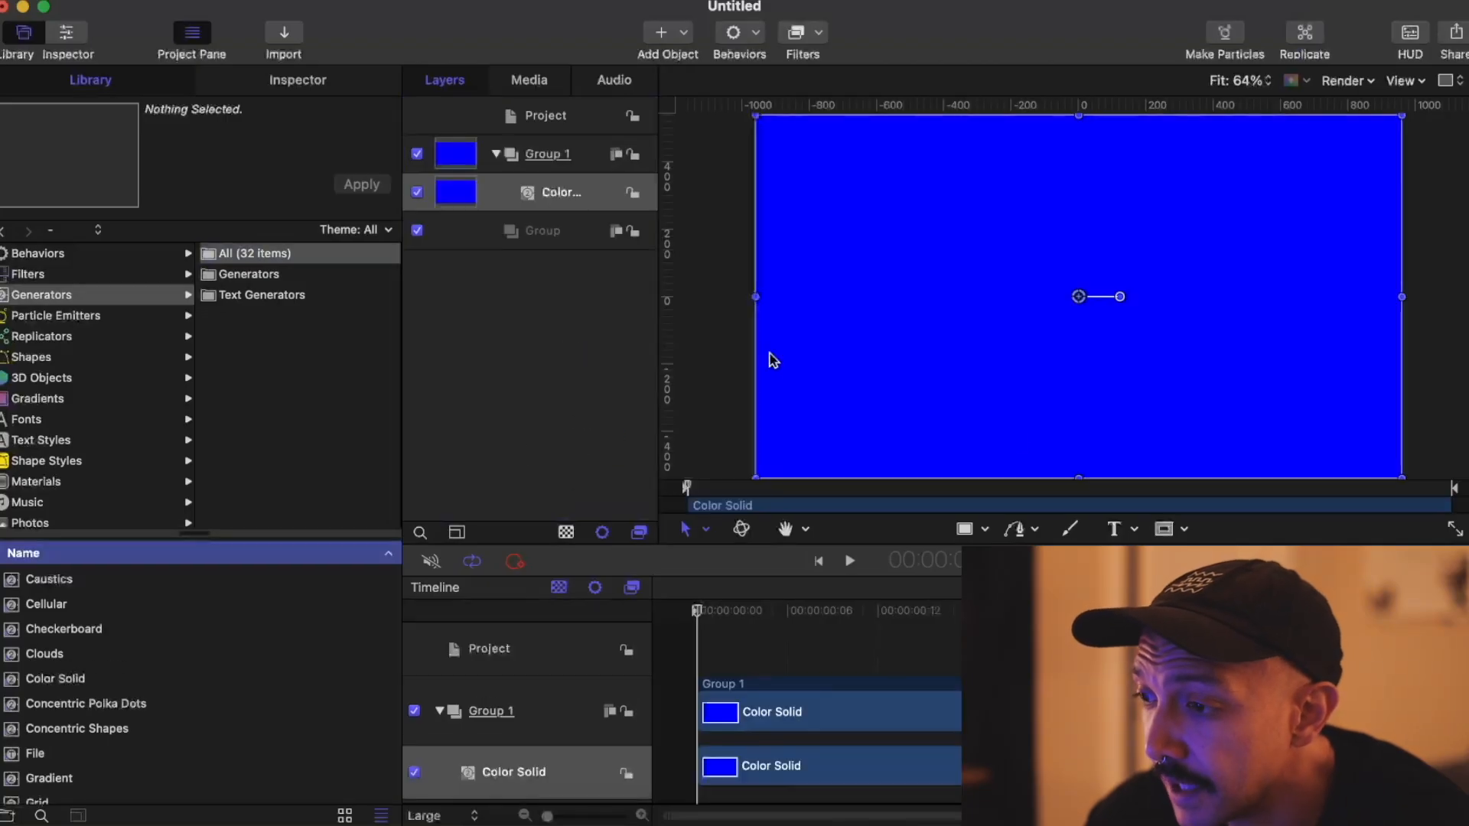
pyautogui.click(557, 234)
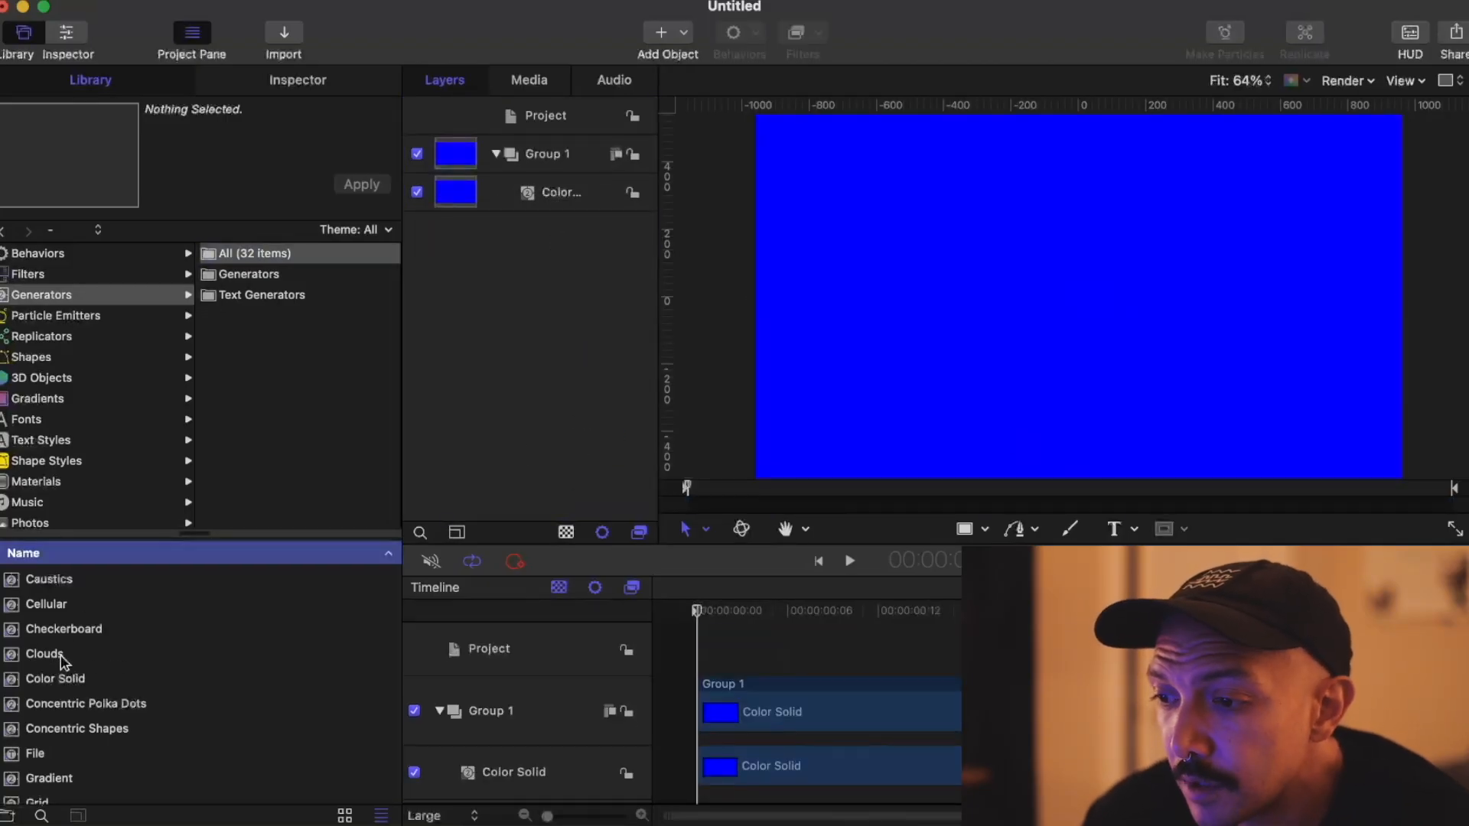
pyautogui.moveTo(74, 686); pyautogui.dragTo(562, 230)
# Step: Change the upper color solid's color to light cyan
pyautogui.click(306, 81)
pyautogui.click(272, 372)
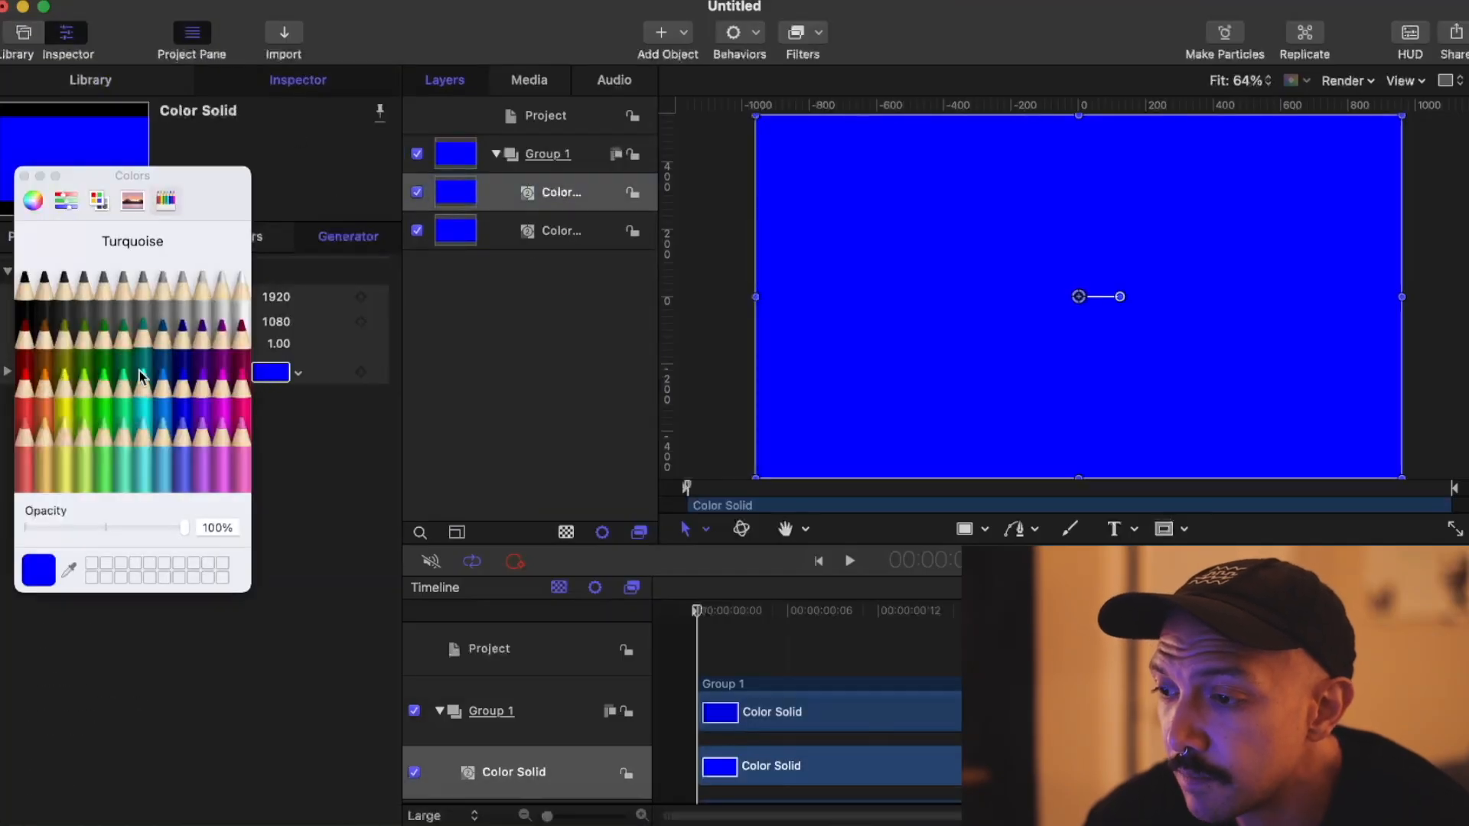
pyautogui.click(145, 429)
# Step: Hide the cyan solid while recoloring the lower solid magenta, and show the cyan solid again
pyautogui.click(417, 193)
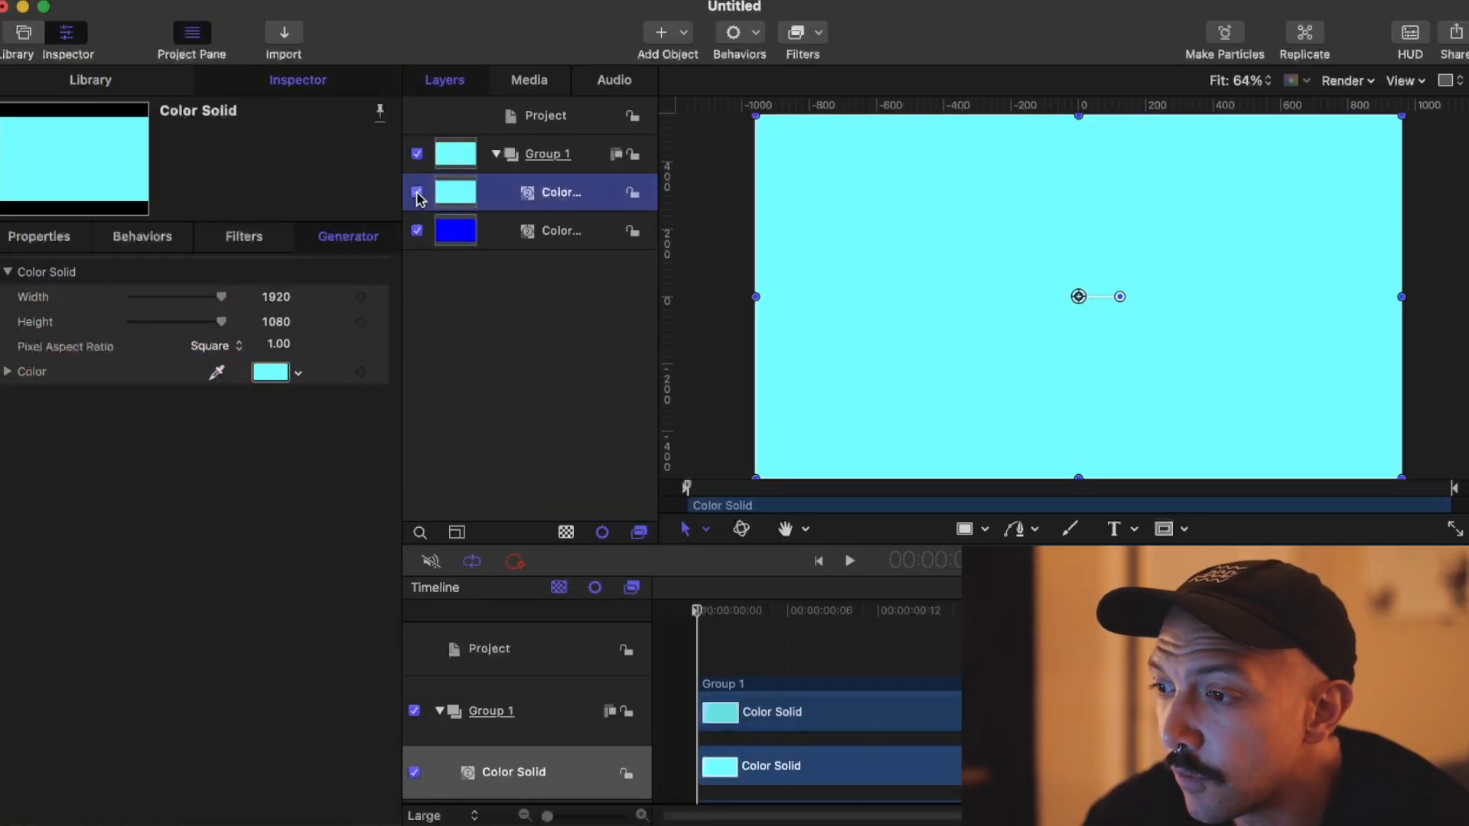
pyautogui.click(506, 240)
pyautogui.click(272, 373)
pyautogui.click(224, 389)
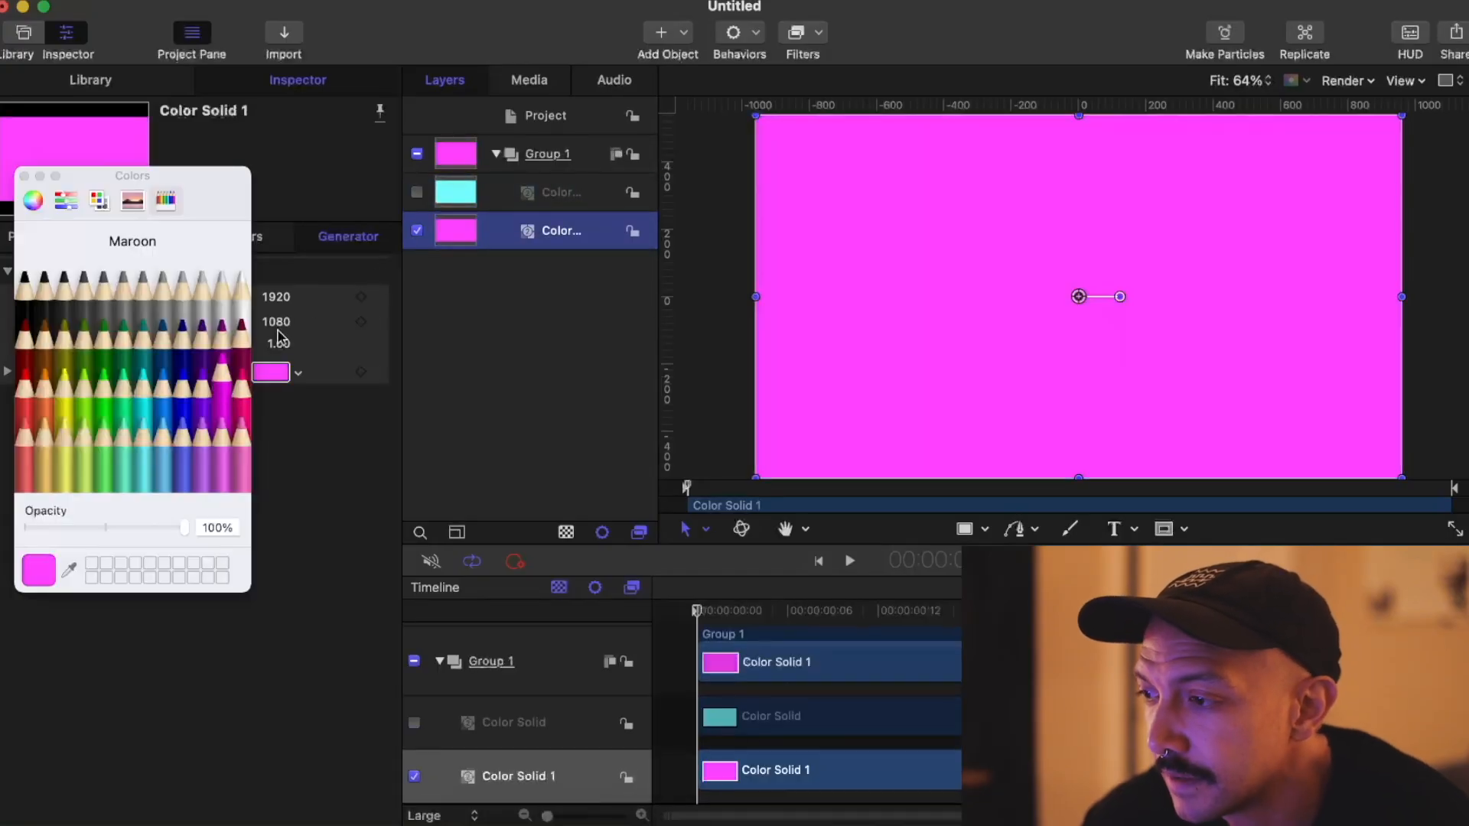
pyautogui.click(417, 192)
pyautogui.click(536, 192)
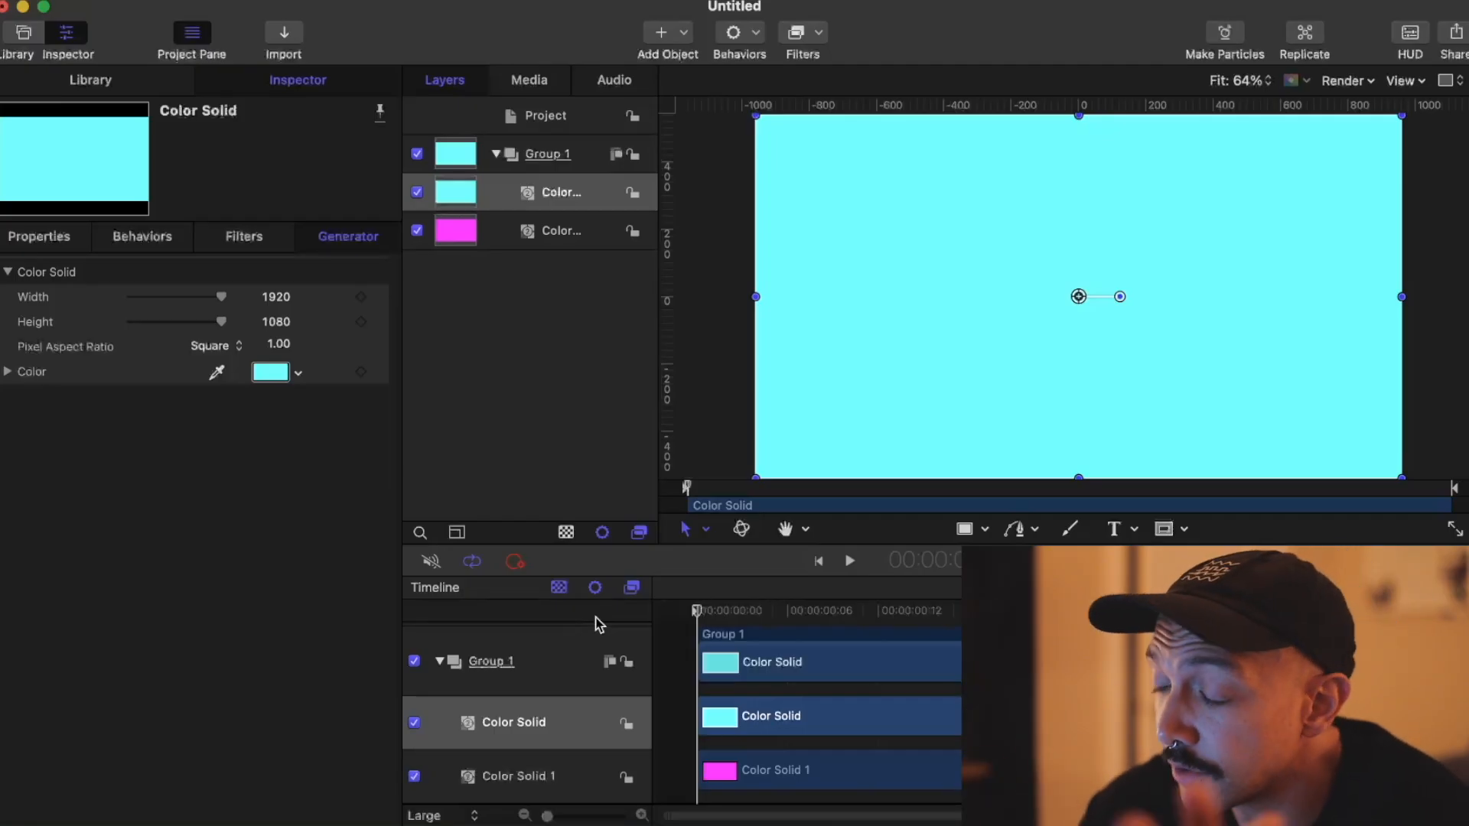
# Step: Keyframe the cyan solid's opacity at 100% on the first frame and 0% at frame 23
pyautogui.press('space')
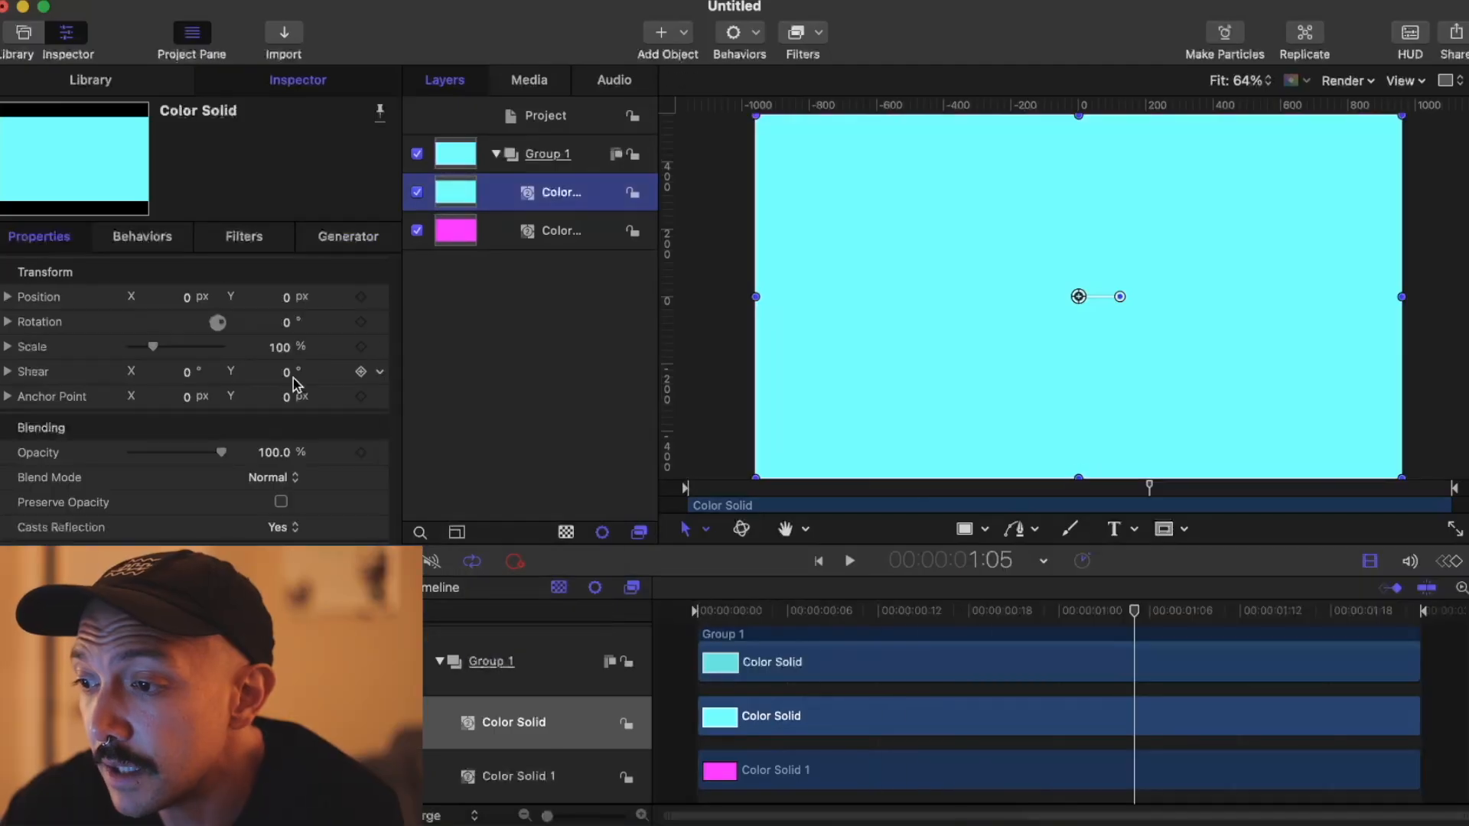
pyautogui.moveTo(267, 458); pyautogui.dragTo(234, 458)
pyautogui.moveTo(234, 458); pyautogui.dragTo(267, 457)
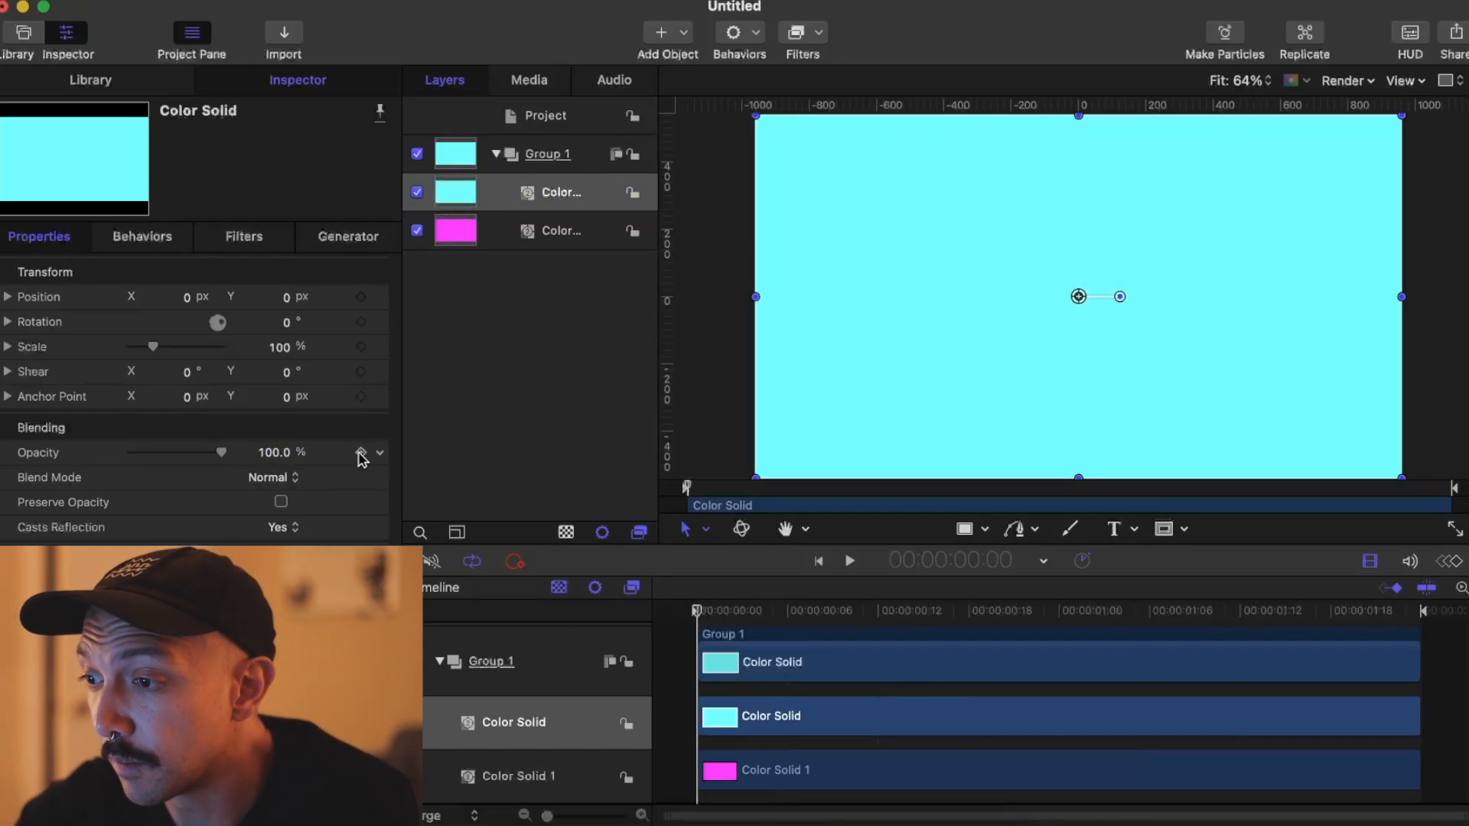
pyautogui.click(1044, 611)
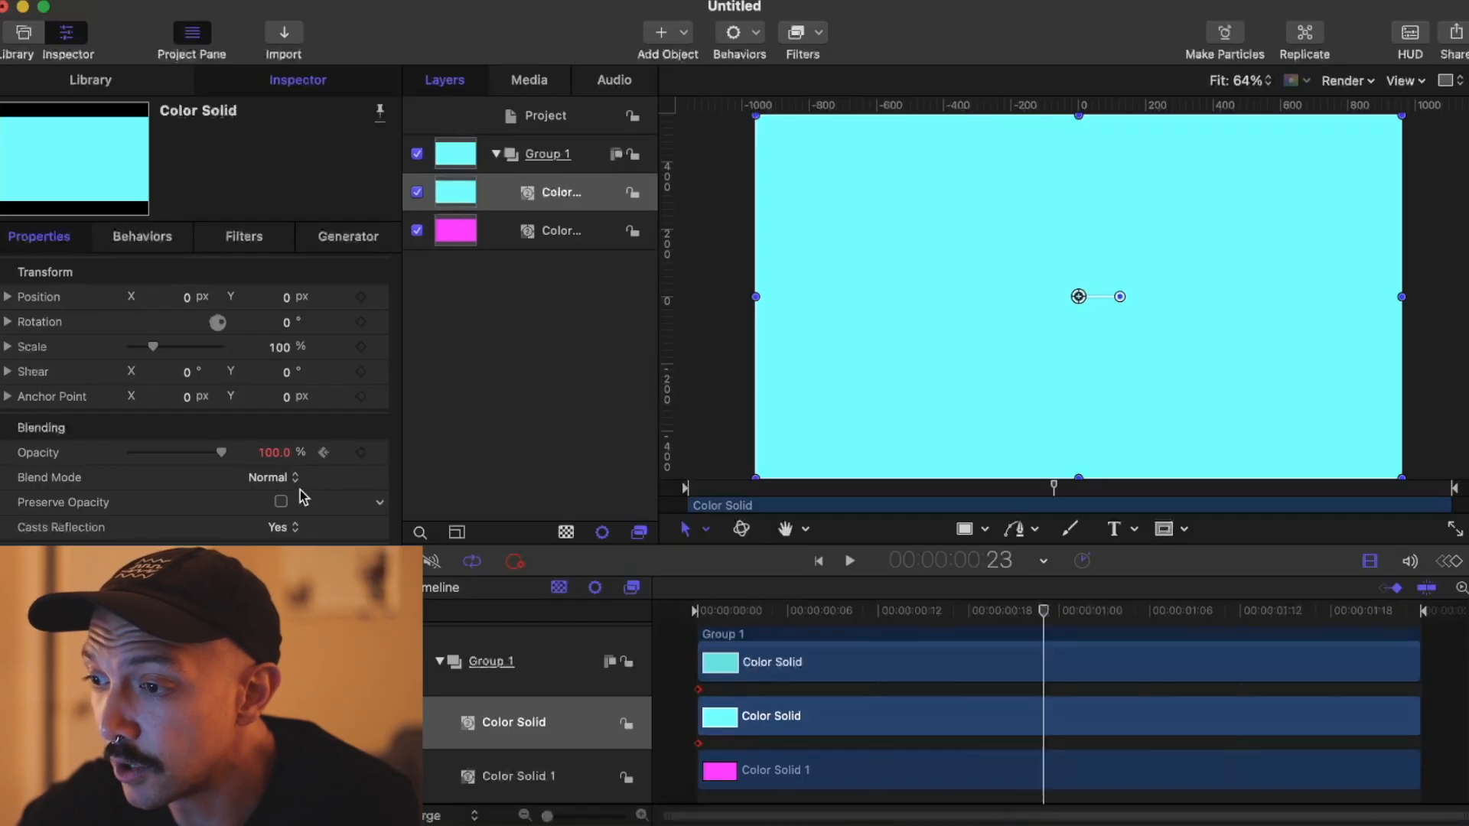
pyautogui.click(272, 453)
pyautogui.write('0')
pyautogui.press('Return')
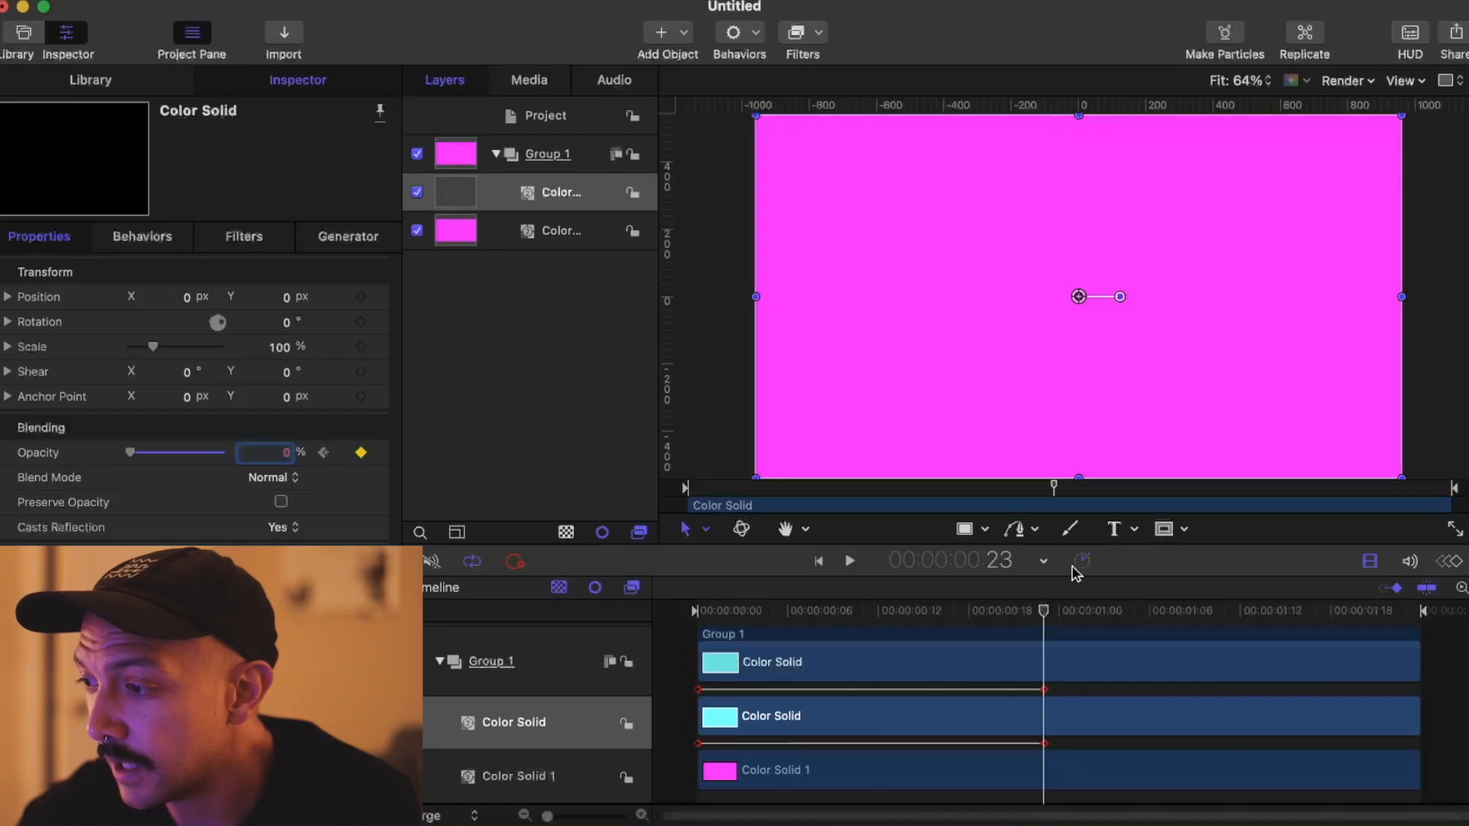
# Step: Add a 100% opacity keyframe to the cyan solid at 1:23 and play back the fade
pyautogui.moveTo(1386, 611); pyautogui.dragTo(1406, 611)
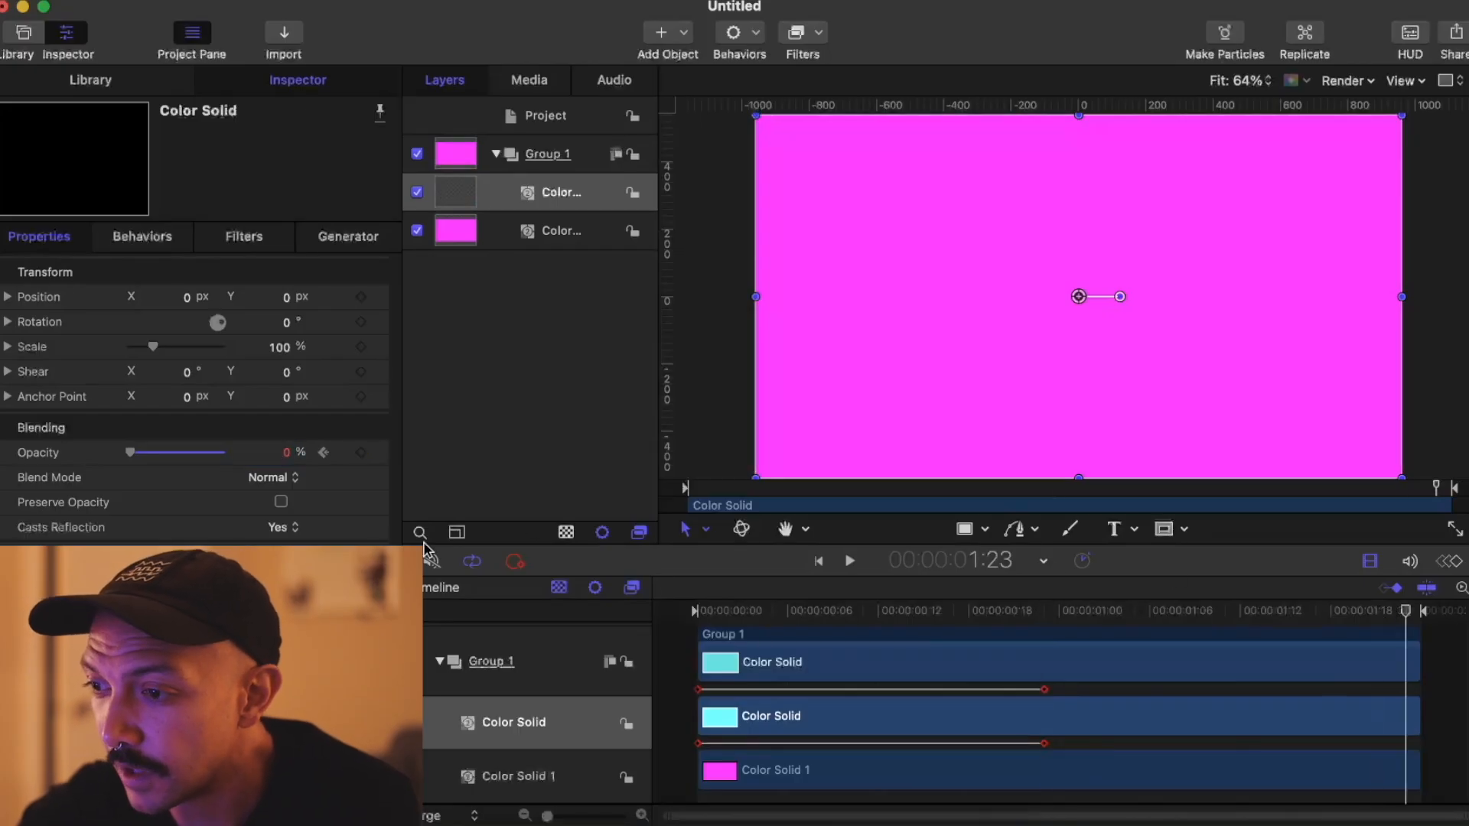
pyautogui.moveTo(289, 457); pyautogui.dragTo(306, 457)
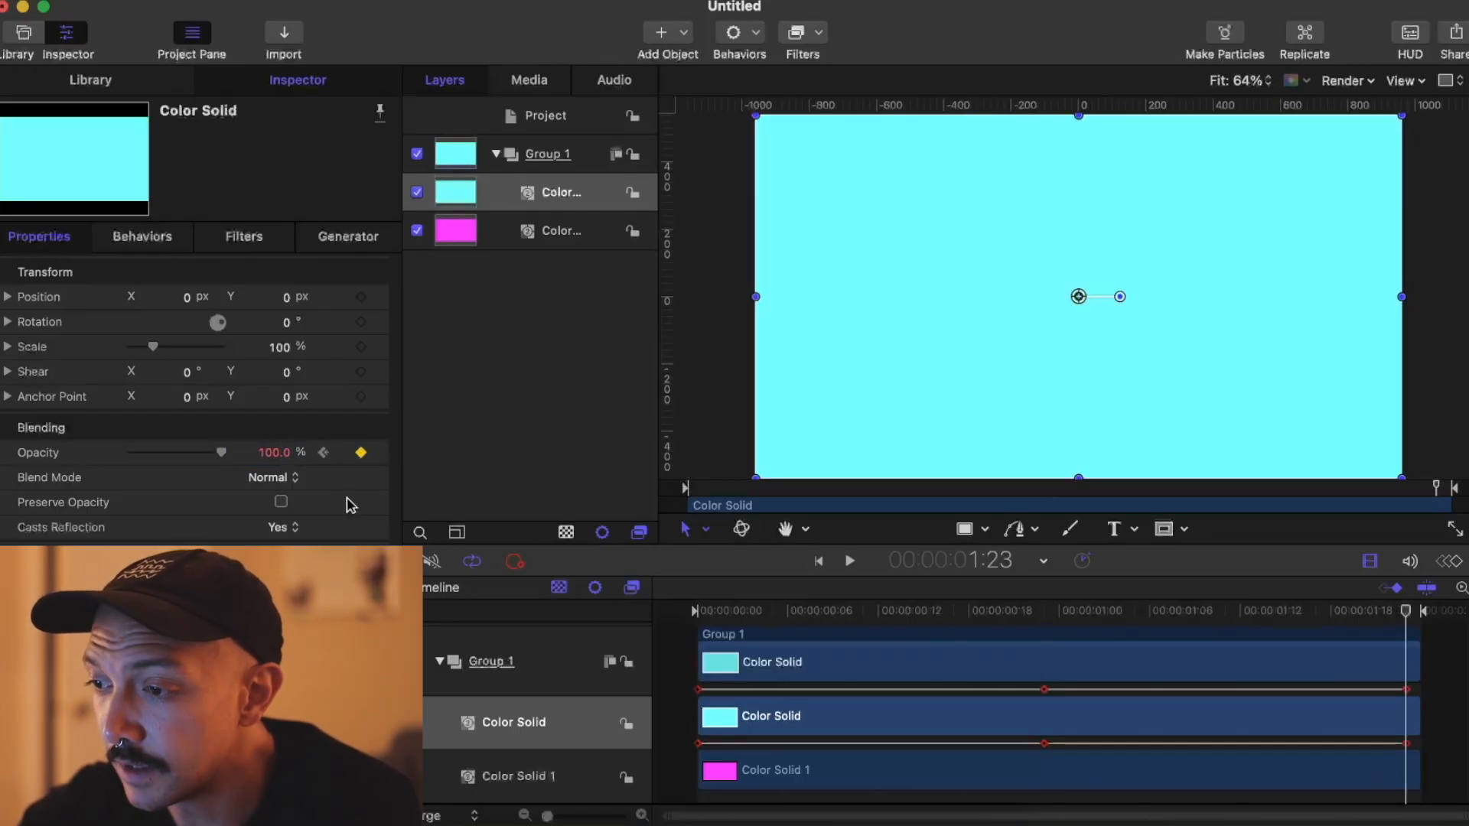
pyautogui.press('space')
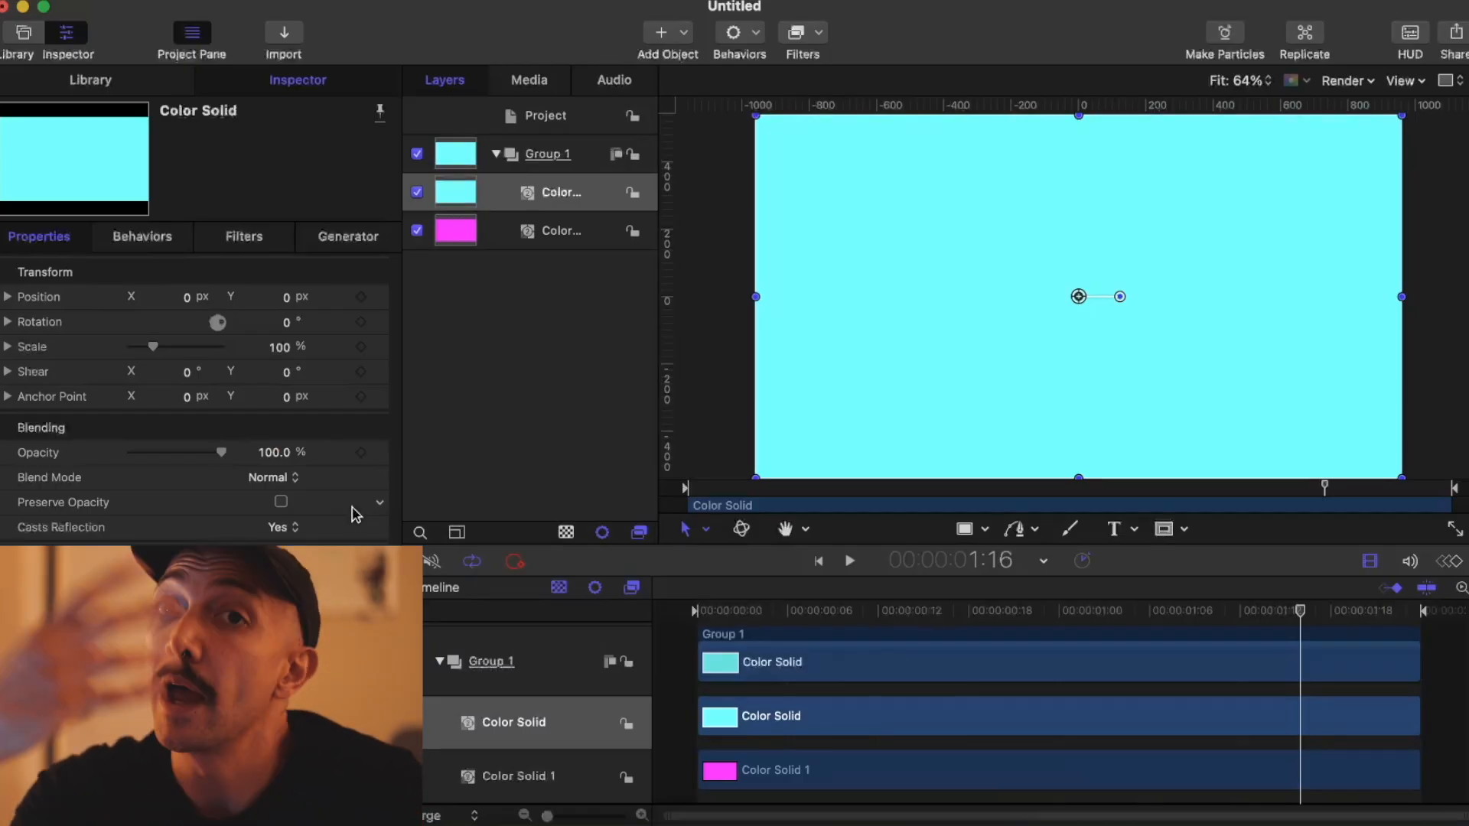
# Step: Add an Oscillate parameter behavior to the cyan solid's opacity
pyautogui.click(380, 453)
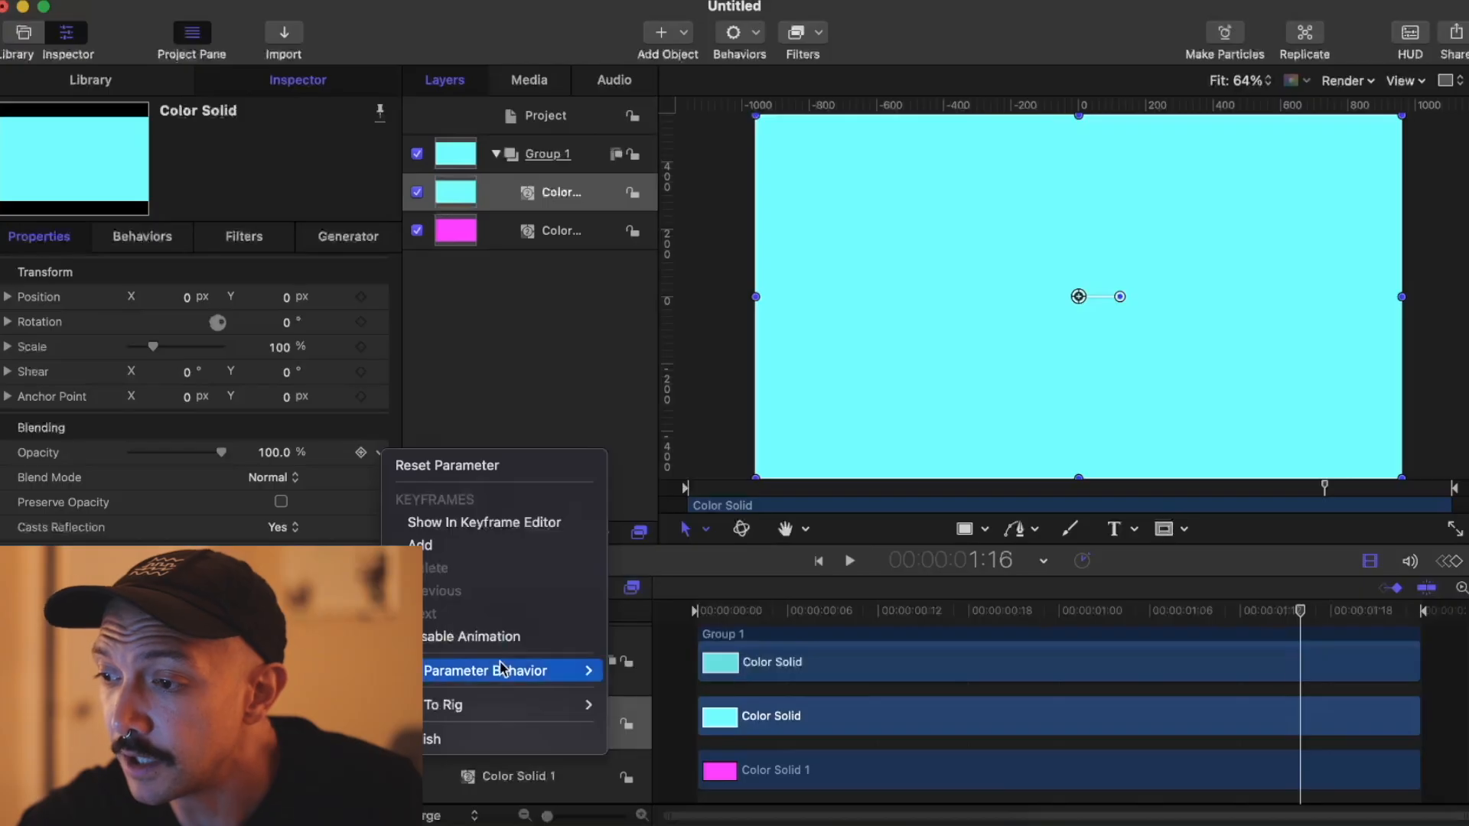
pyautogui.moveTo(537, 678)
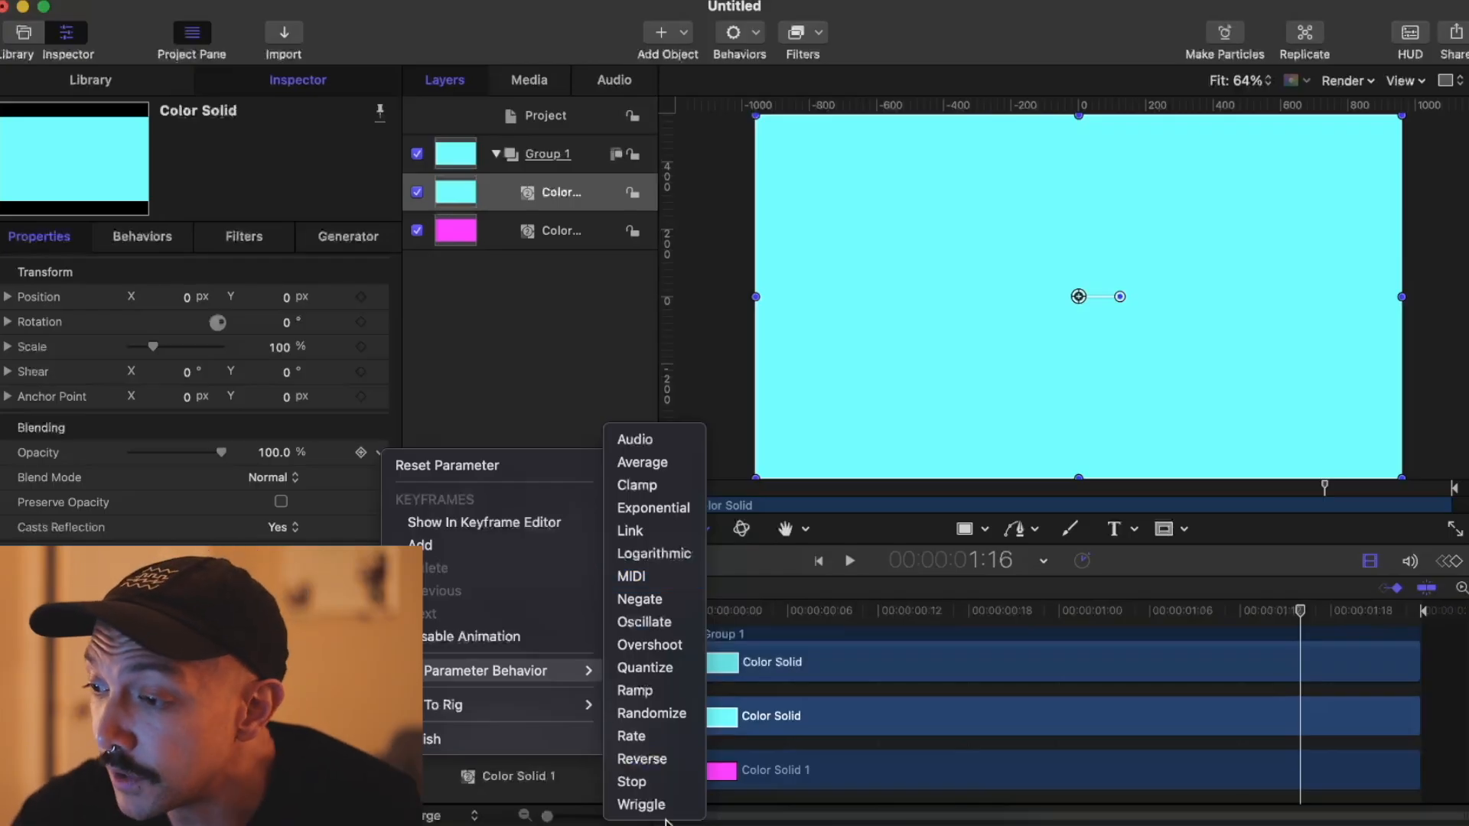
pyautogui.click(644, 622)
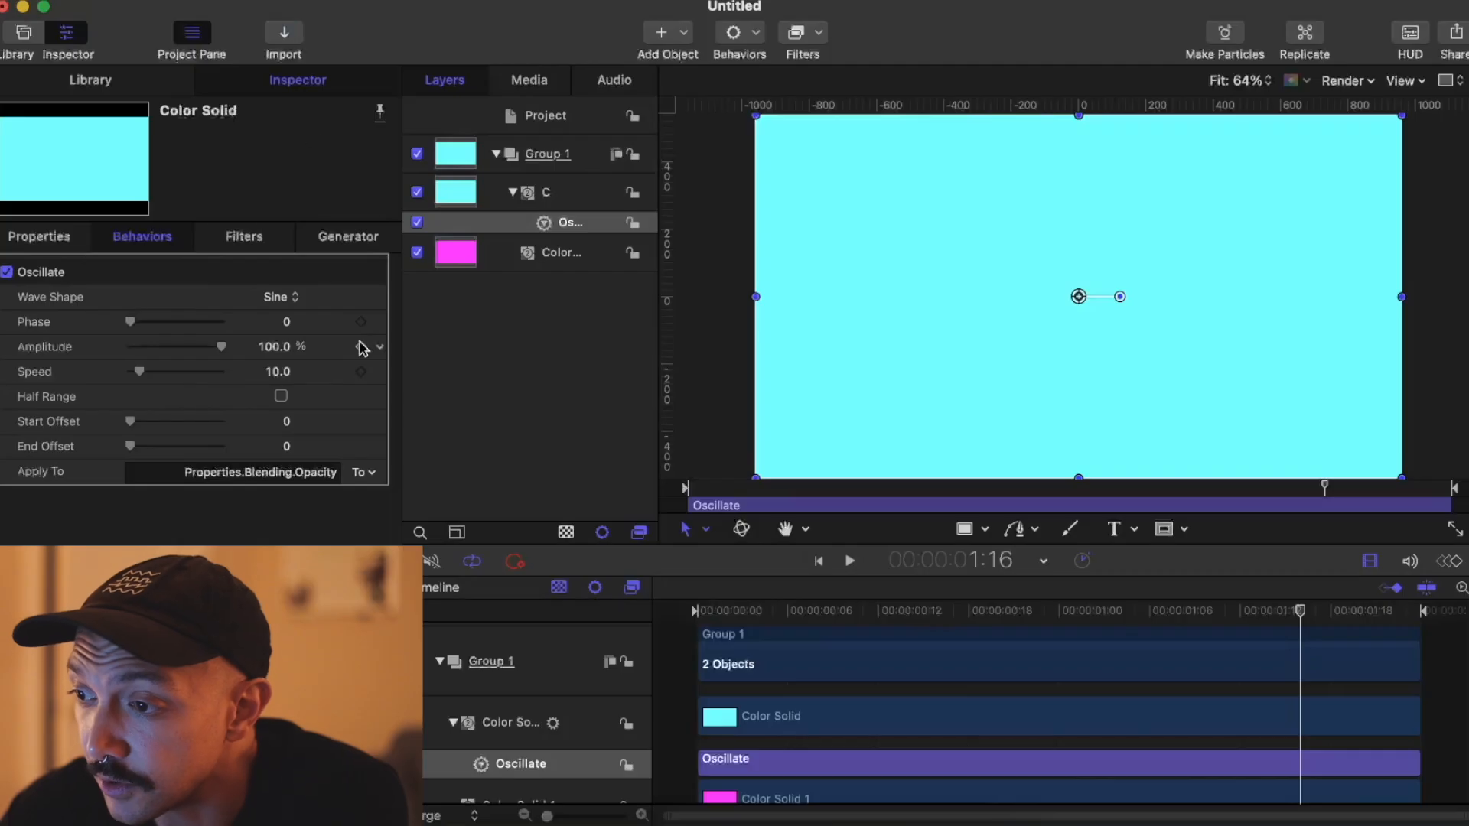
pyautogui.click(276, 298)
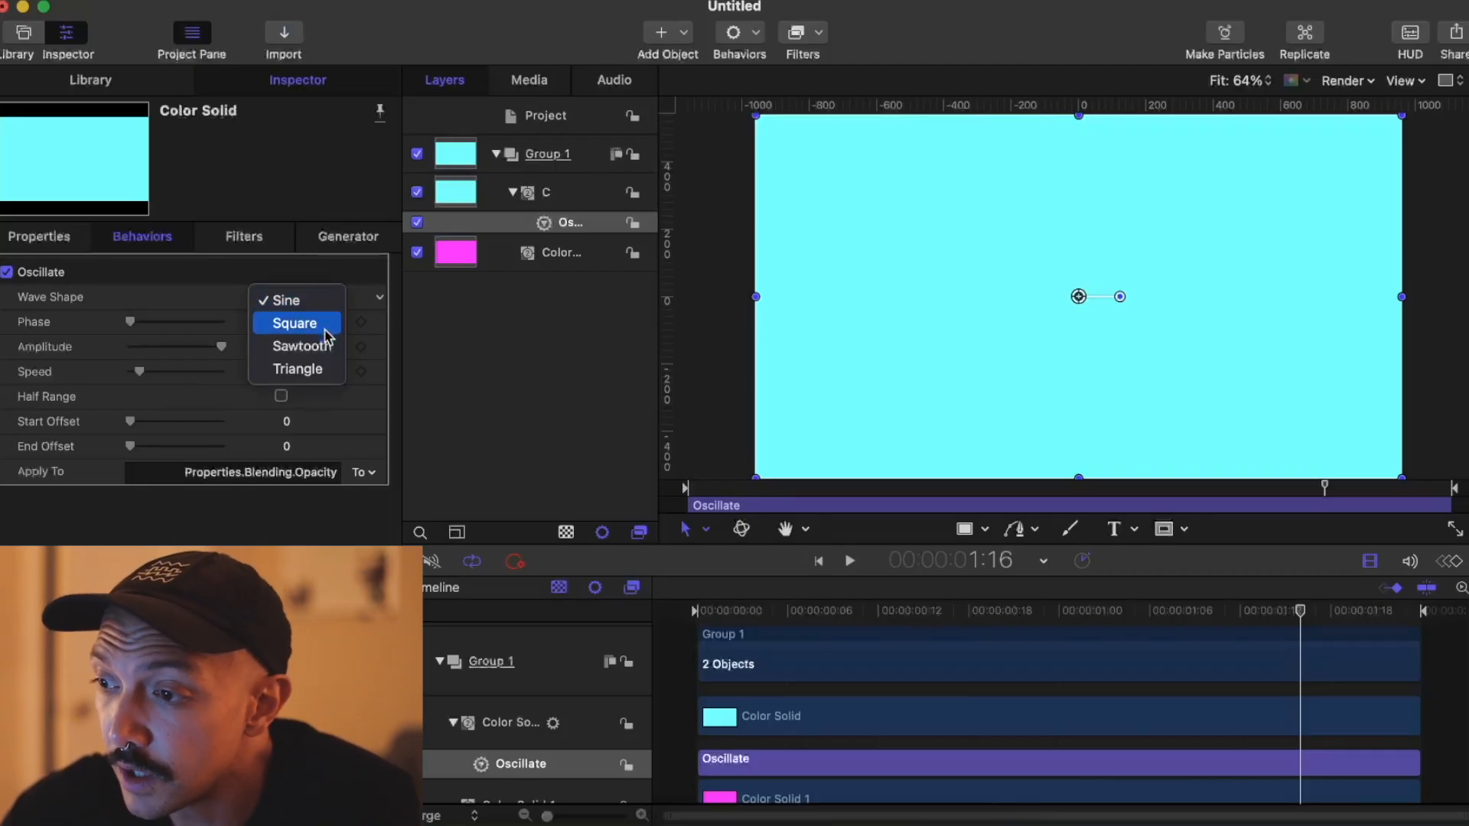
pyautogui.click(515, 362)
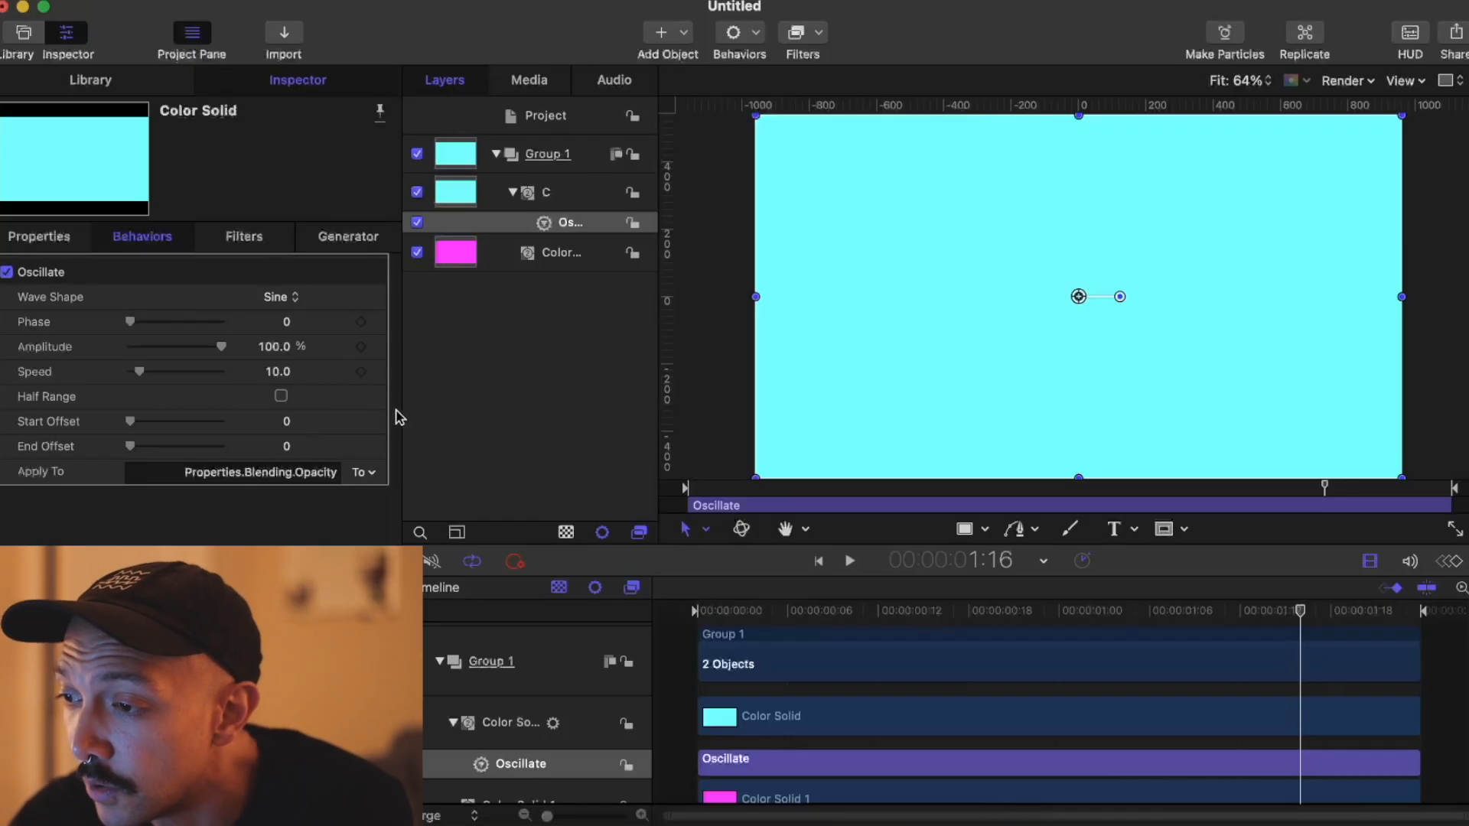
# Step: Set the Oscillate speed to 240 with a Sawtooth wave shape and preview the flicker
pyautogui.click(278, 372)
pyautogui.write('240')
pyautogui.press('Return')
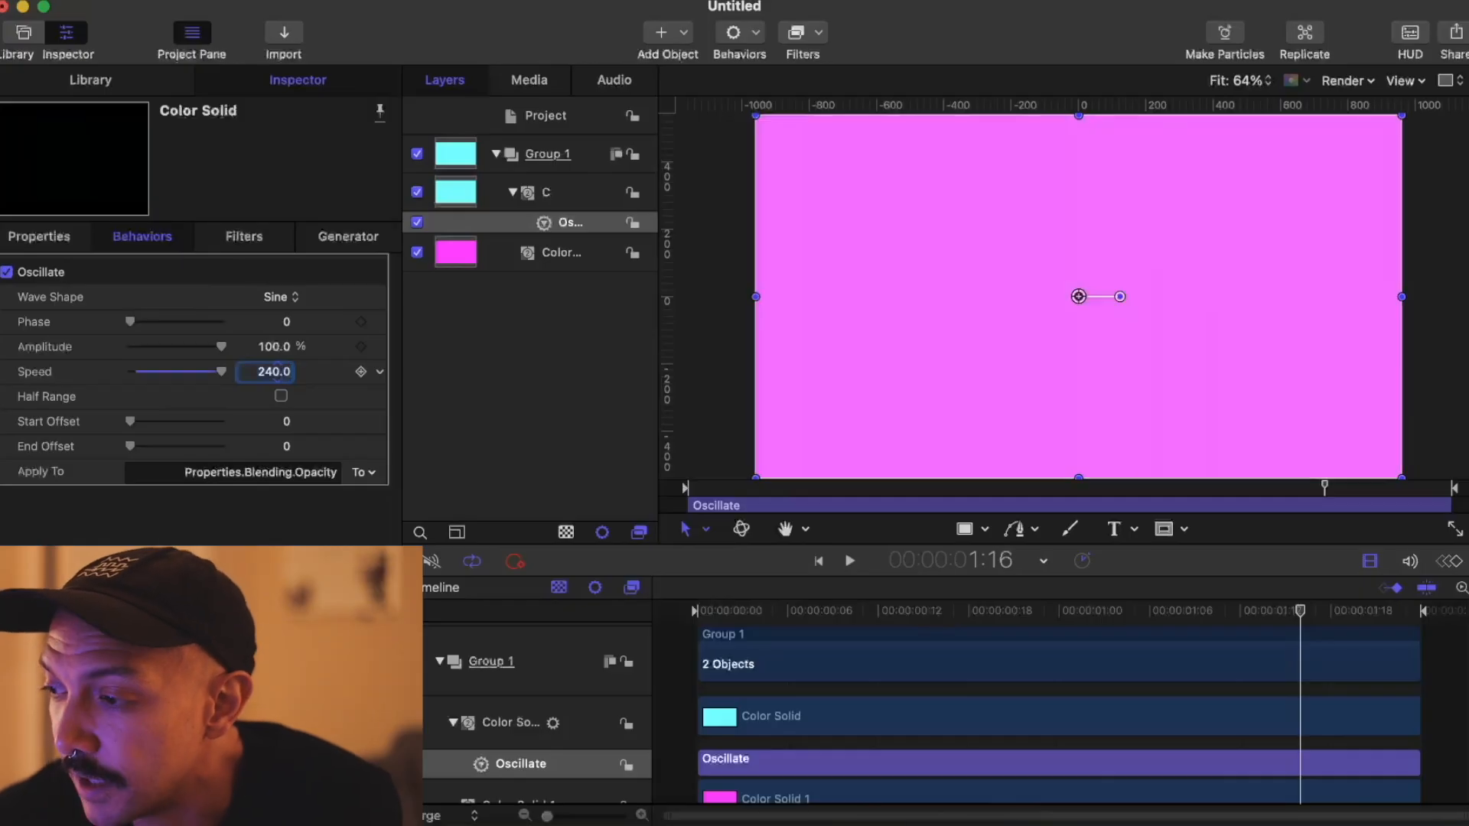
pyautogui.click(284, 297)
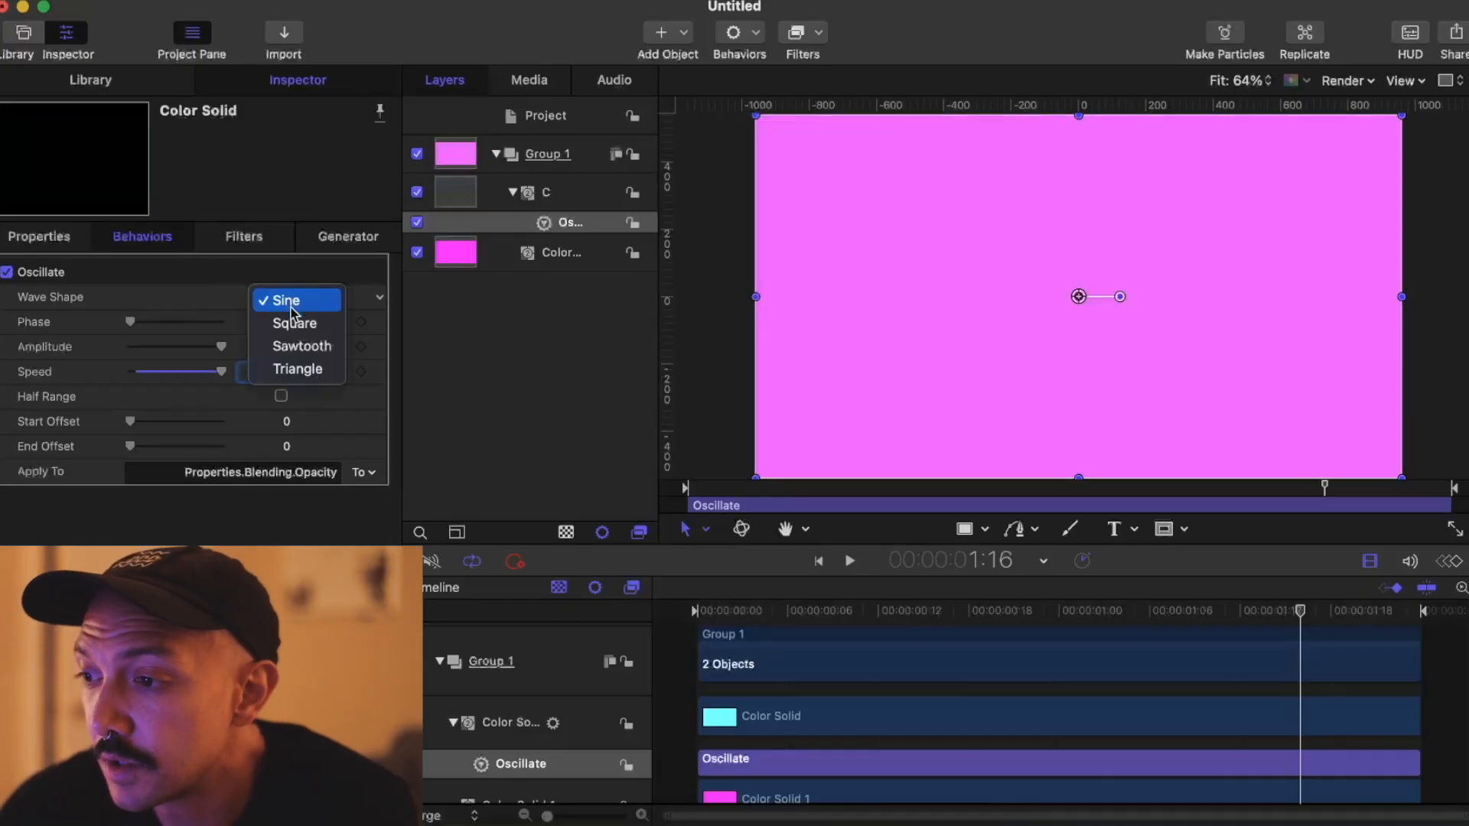
pyautogui.click(302, 346)
pyautogui.press('space')
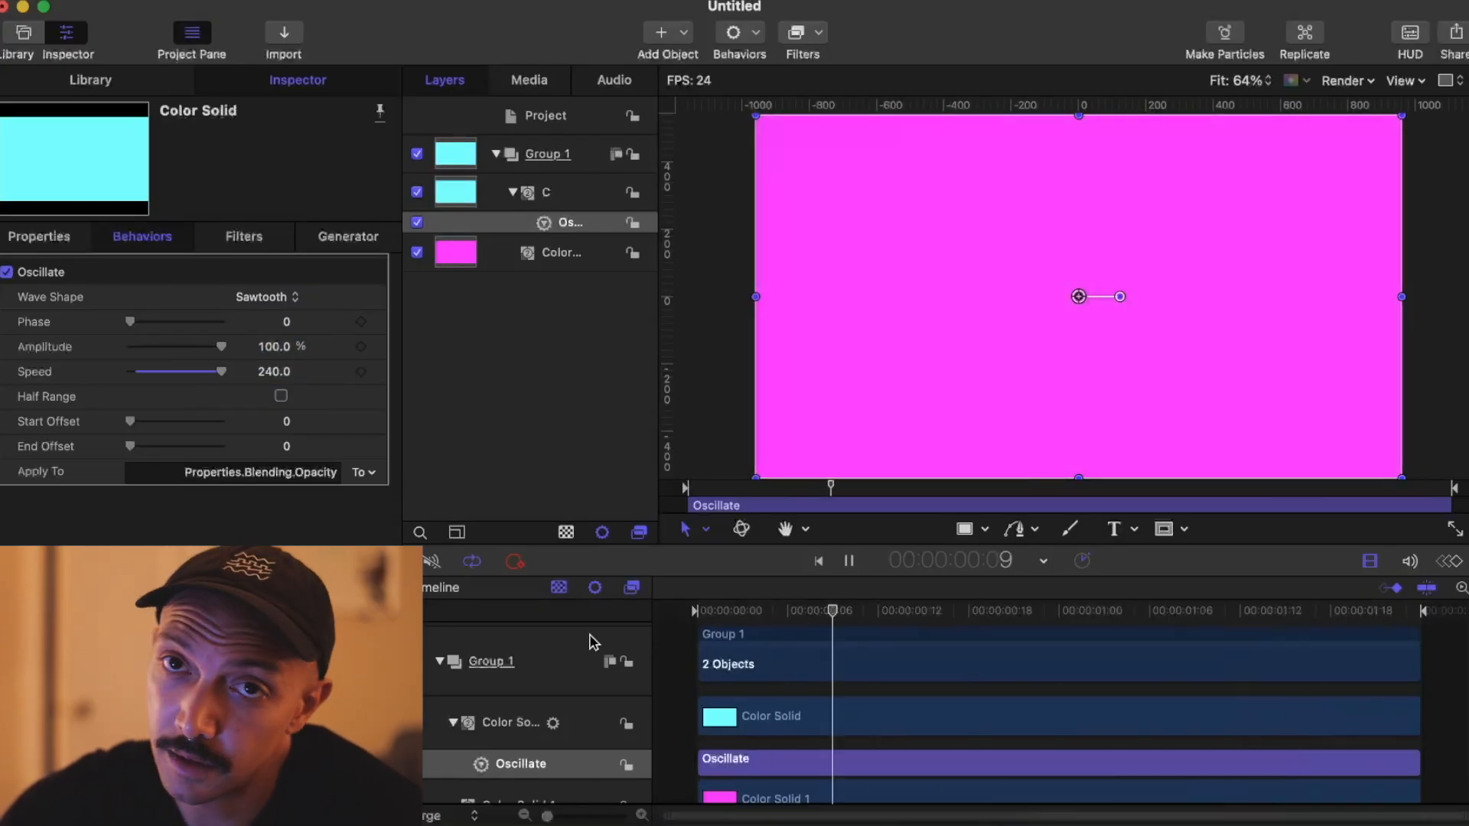
pyautogui.press('space')
# Step: Switch the Oscillate wave shape to Square and preview it from the first frame
pyautogui.click(264, 297)
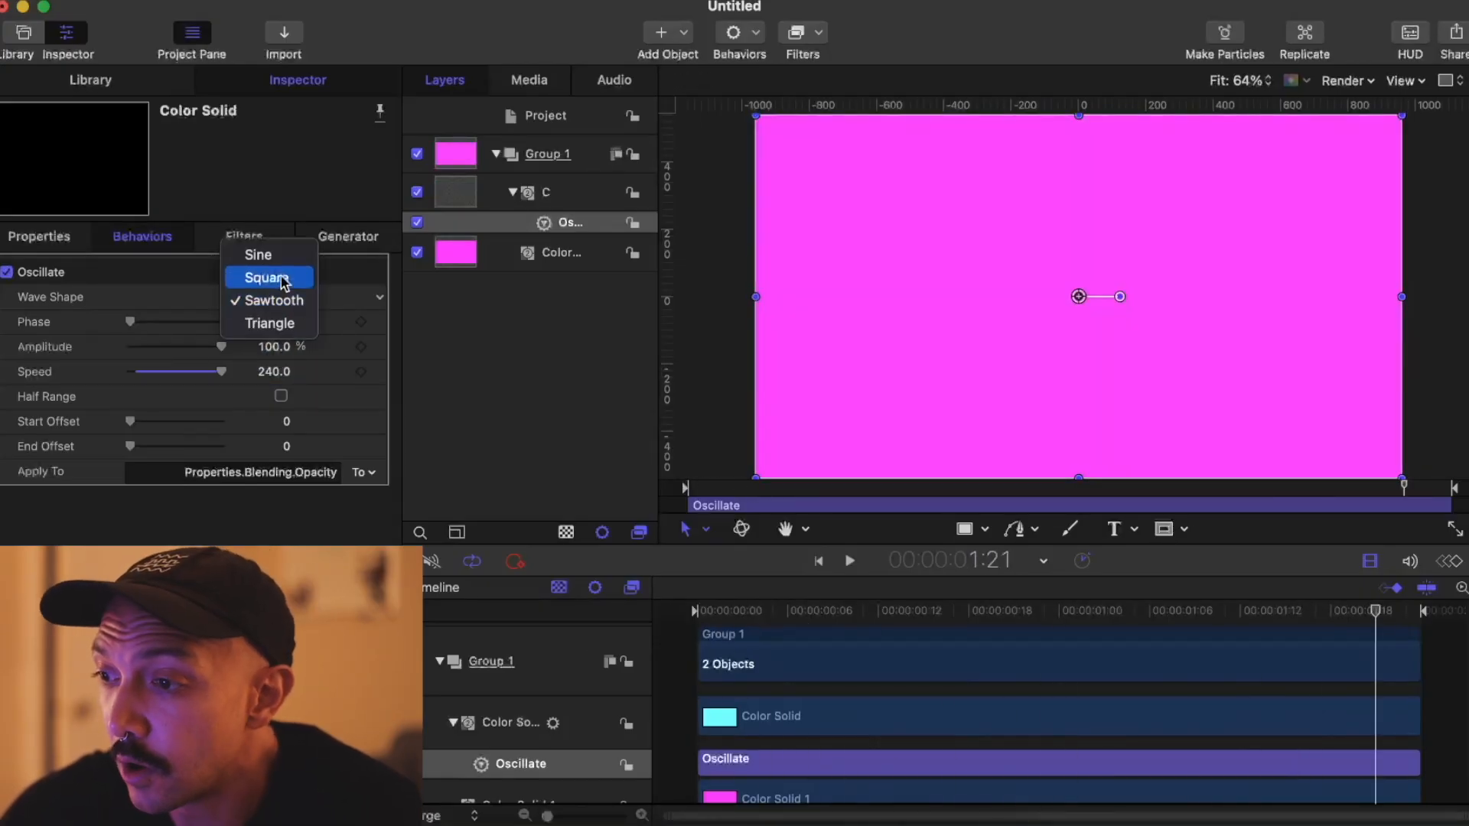
pyautogui.click(280, 278)
pyautogui.click(870, 612)
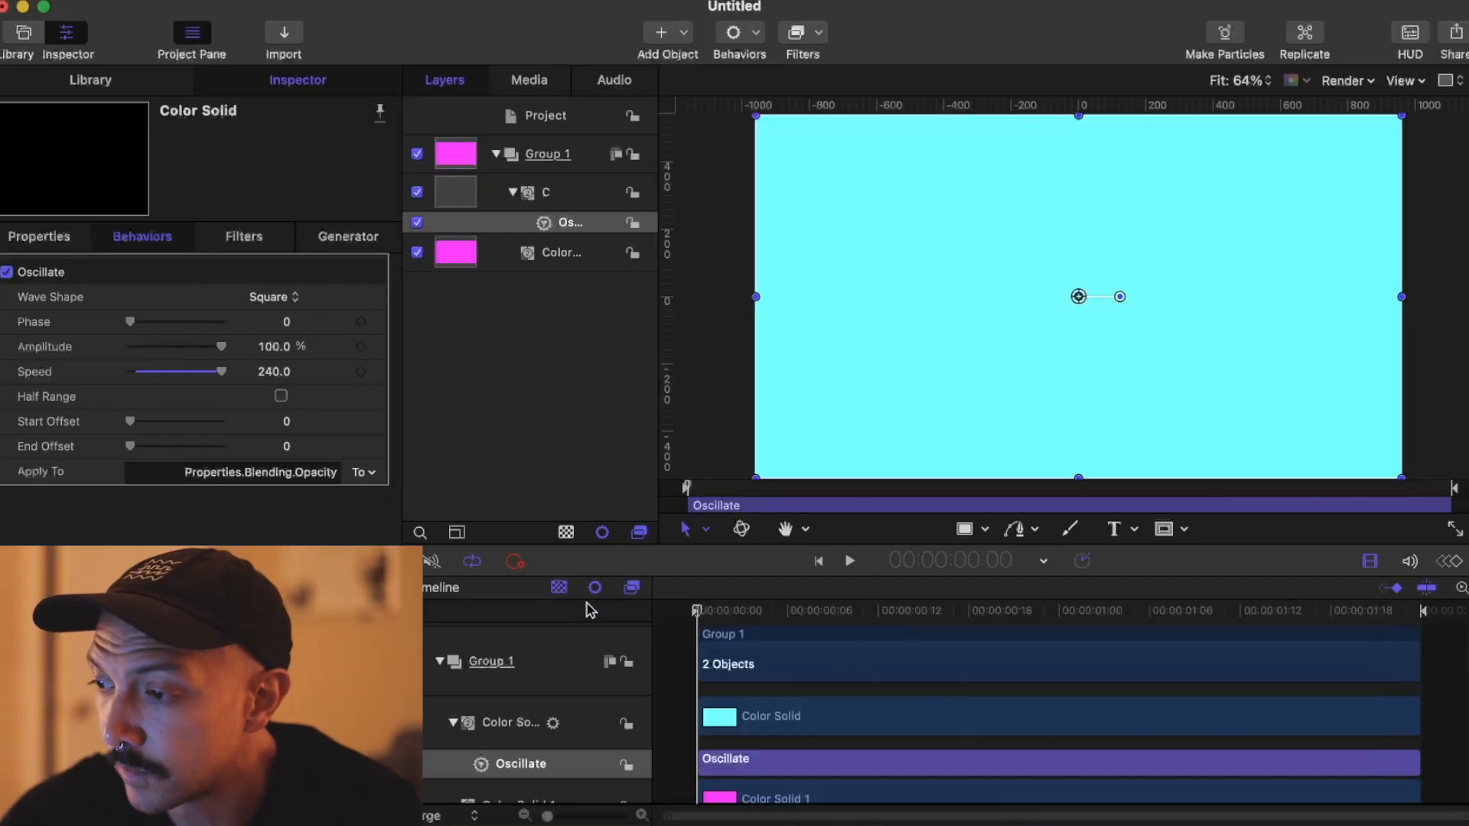
pyautogui.press('space')
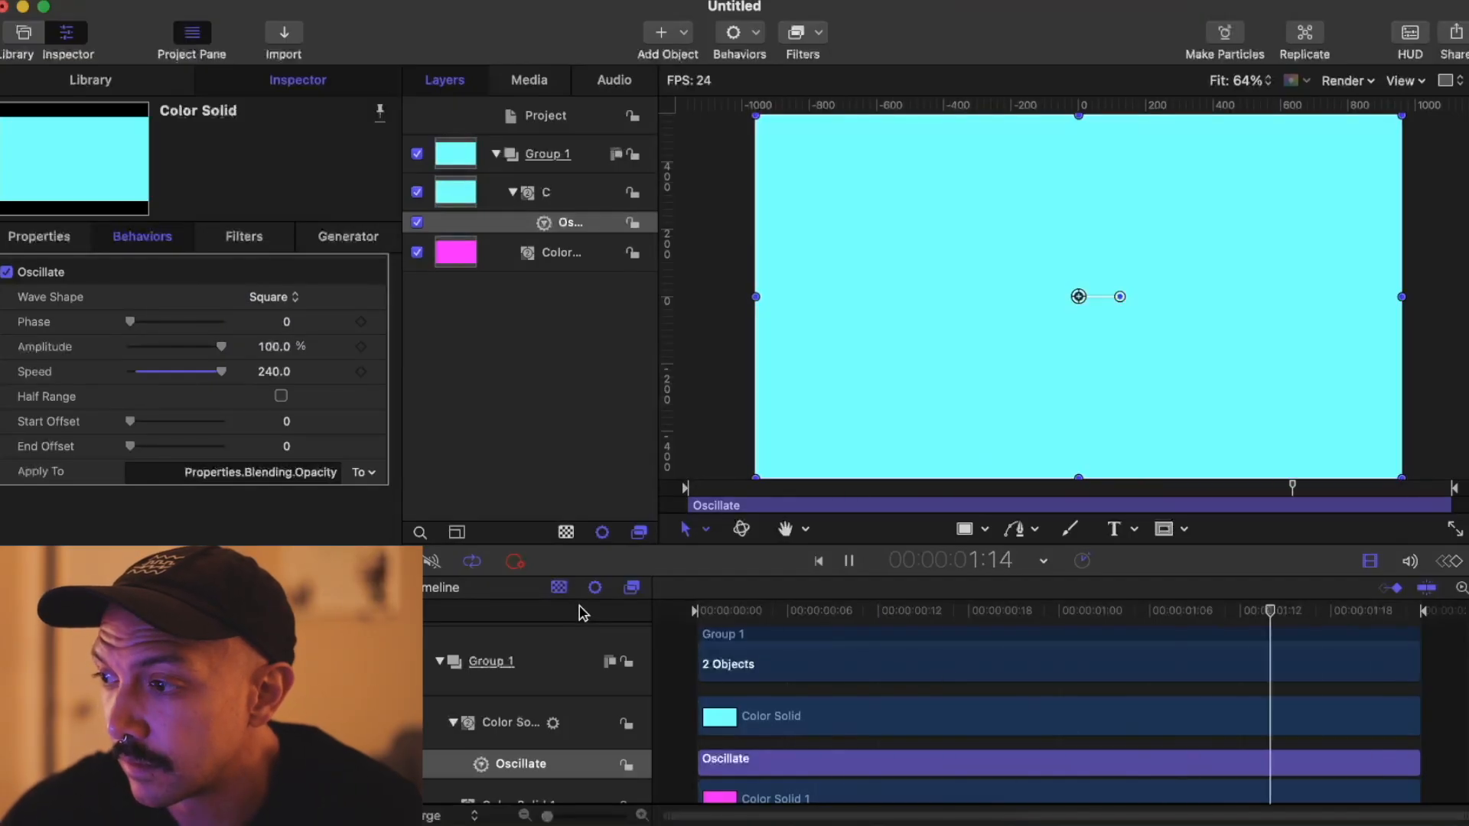
pyautogui.press('space')
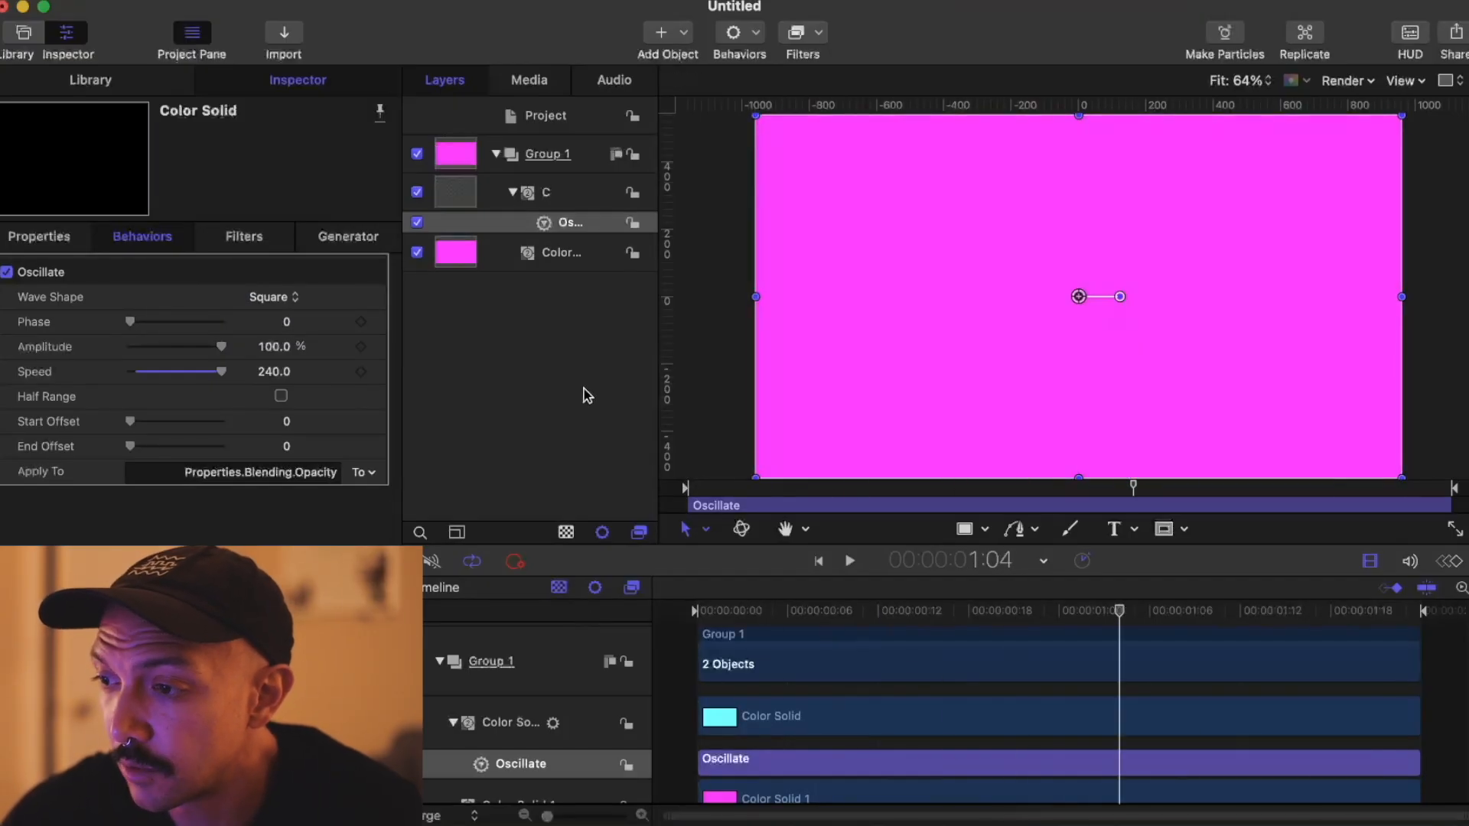
# Step: Switch the Oscillate wave shape to Sine and preview the animation
pyautogui.click(283, 295)
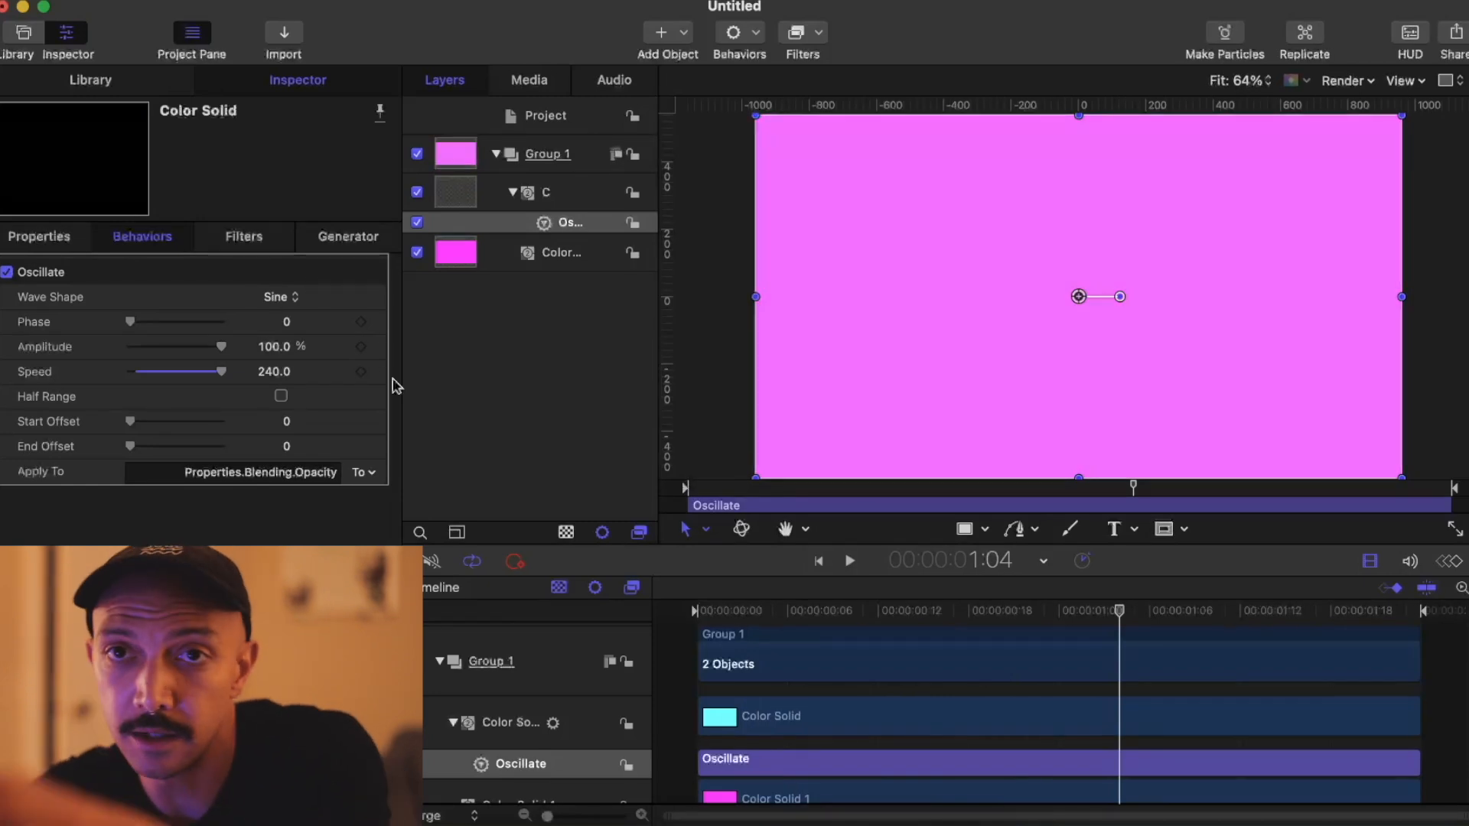
pyautogui.press('space')
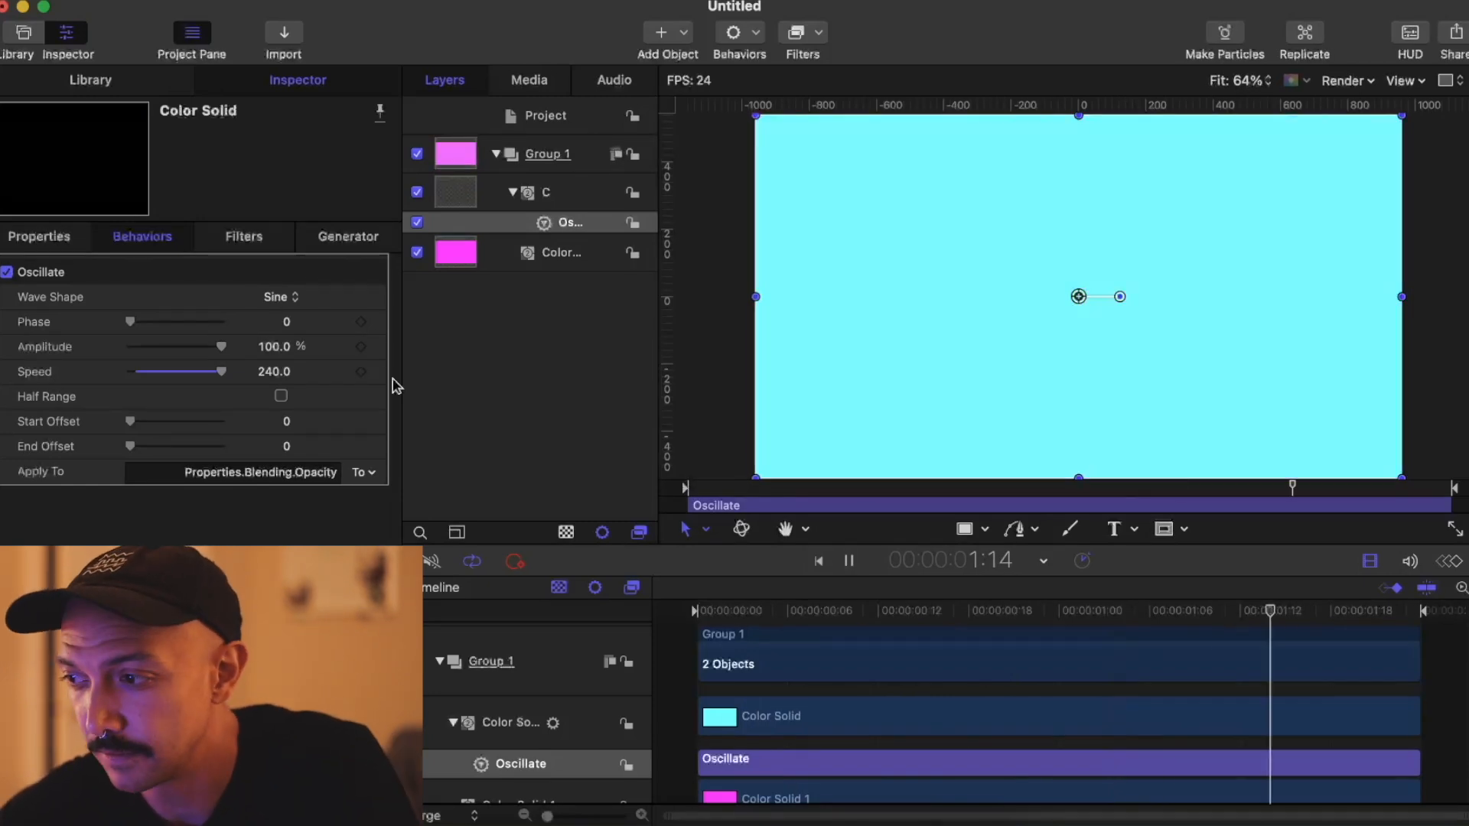
pyautogui.press('space')
# Step: Set the Oscillate speed to 120 with a Sawtooth wave shape and play the result
pyautogui.click(273, 372)
pyautogui.write('12')
pyautogui.press('Return')
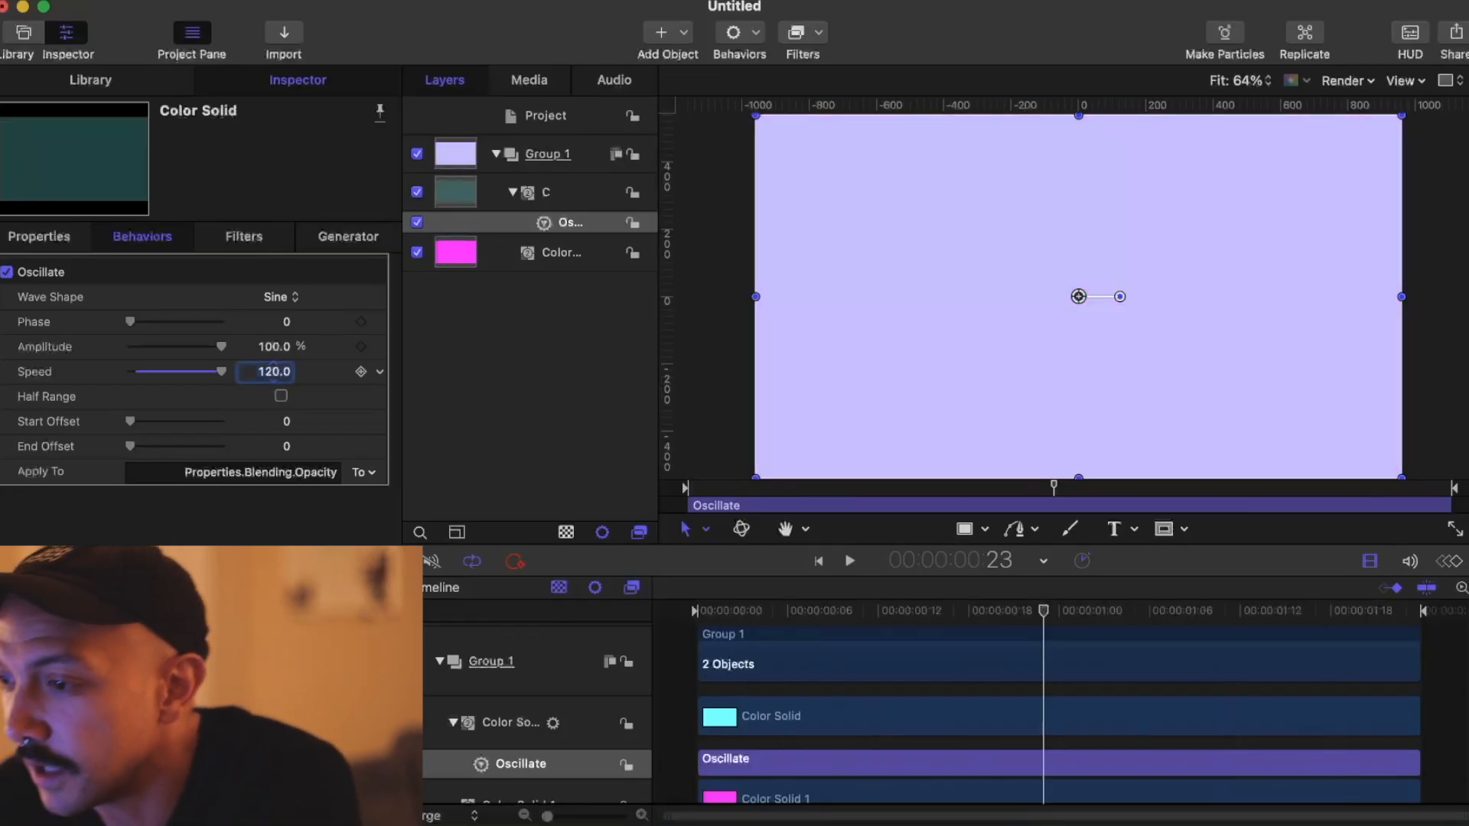
pyautogui.click(281, 297)
pyautogui.click(323, 347)
pyautogui.press('space')
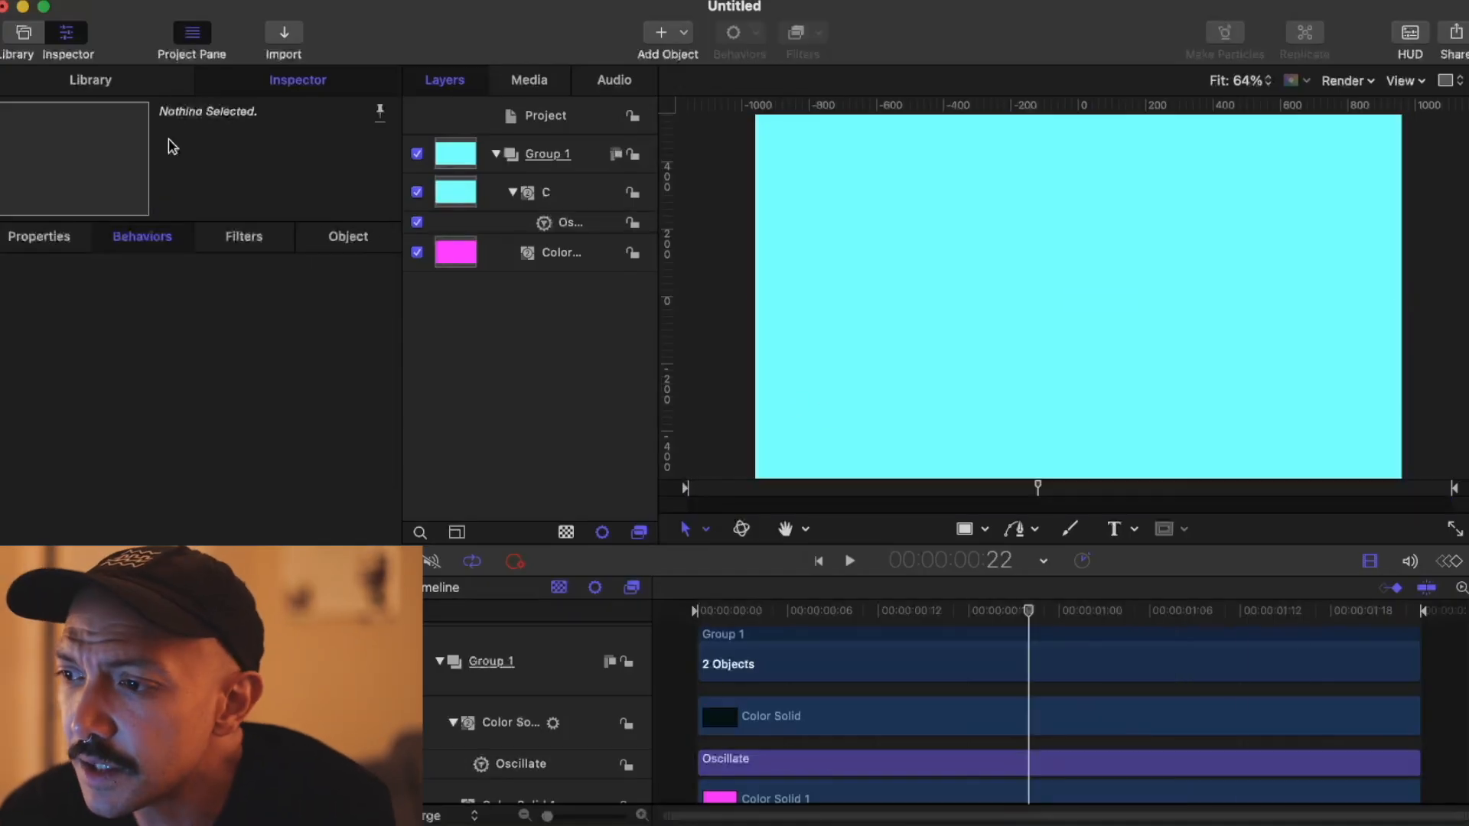
# Step: Add a Triangle shape from the library at the top of Group 1, above the color solids
pyautogui.click(90, 80)
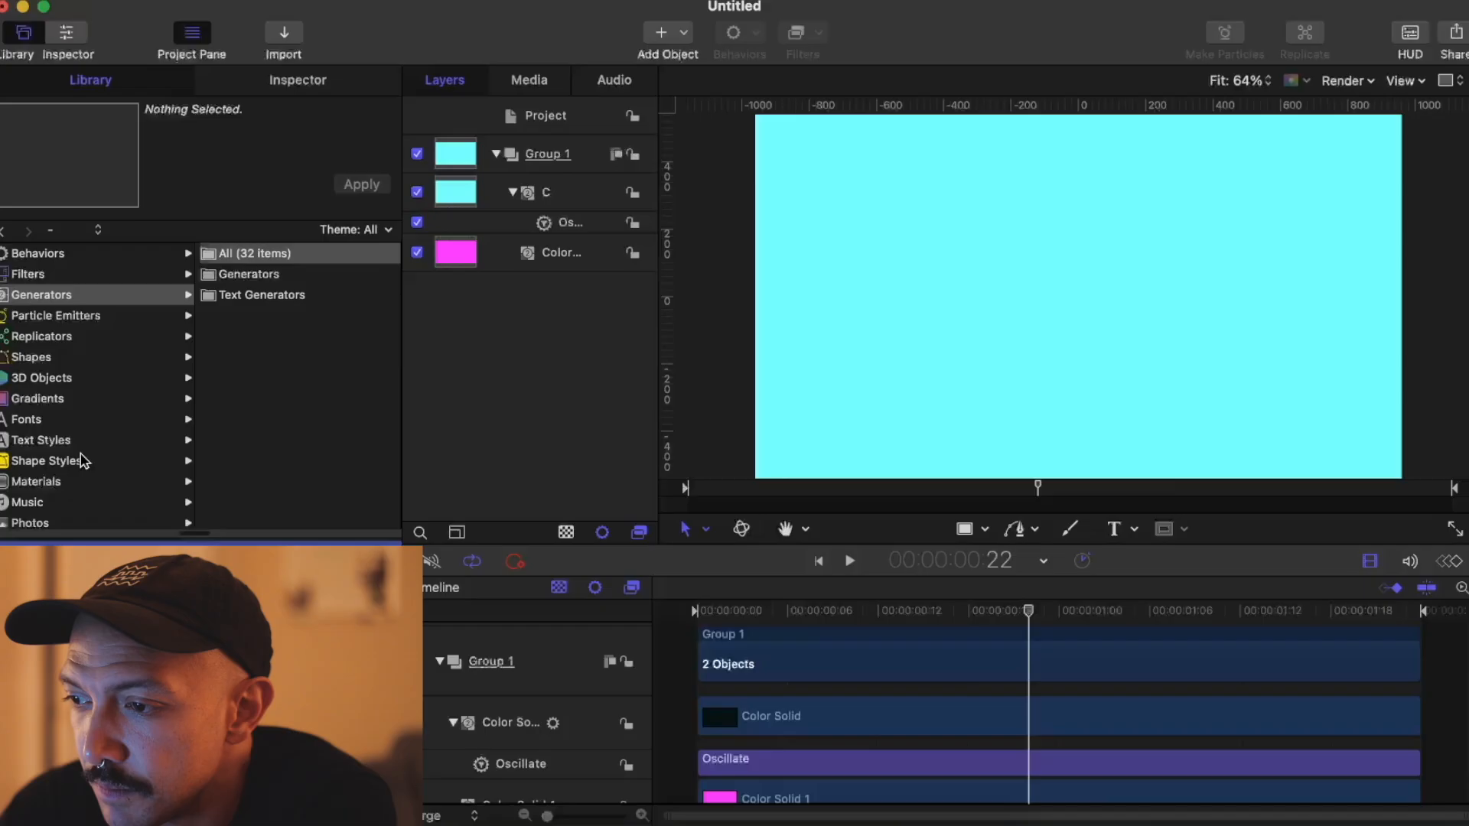
pyautogui.click(46, 358)
pyautogui.moveTo(602, 347); pyautogui.dragTo(576, 176)
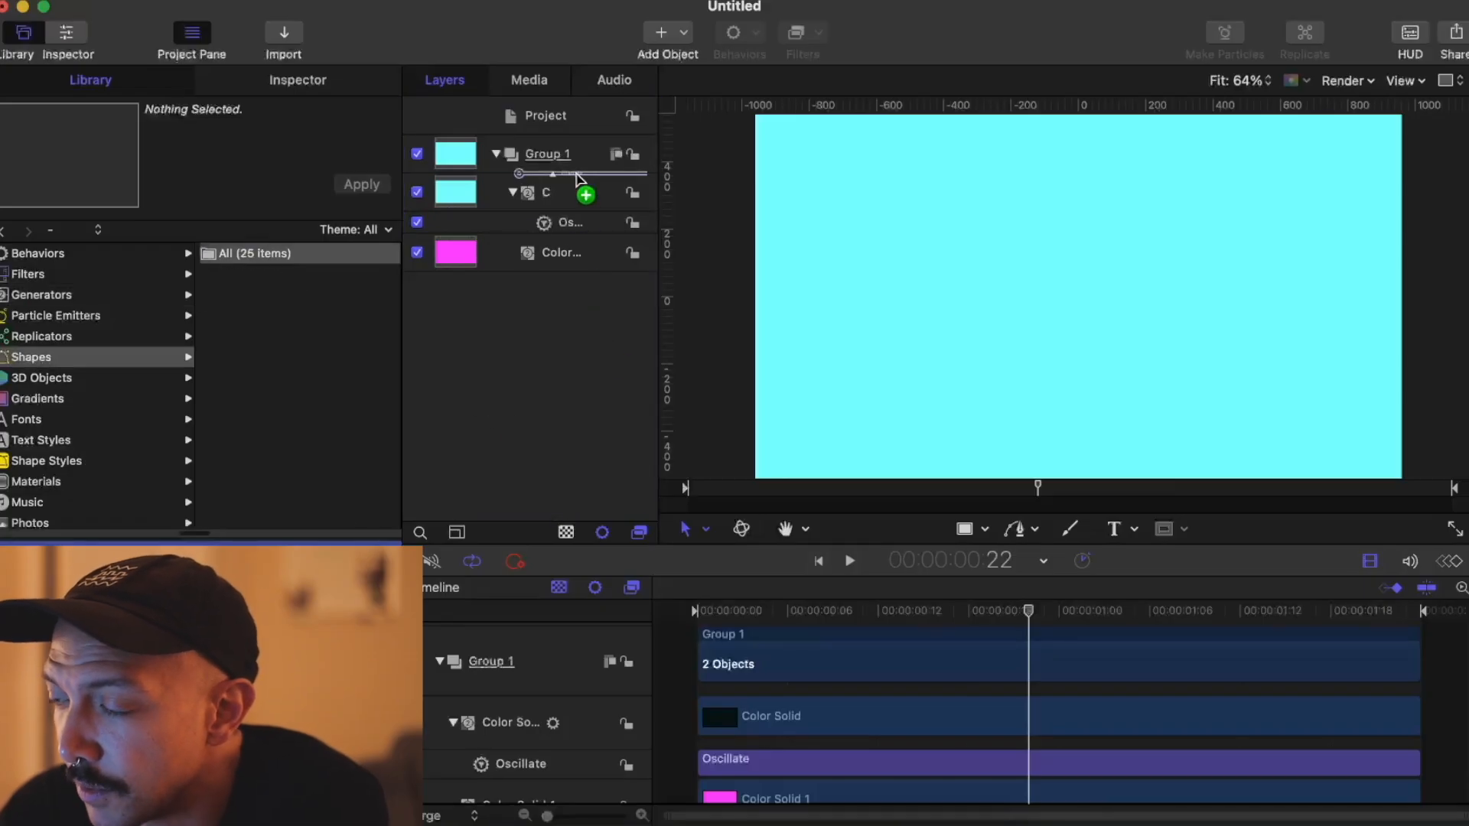
# Step: Turn the triangle into an outline-only shape without fill and set the outline width to 17
pyautogui.click(279, 80)
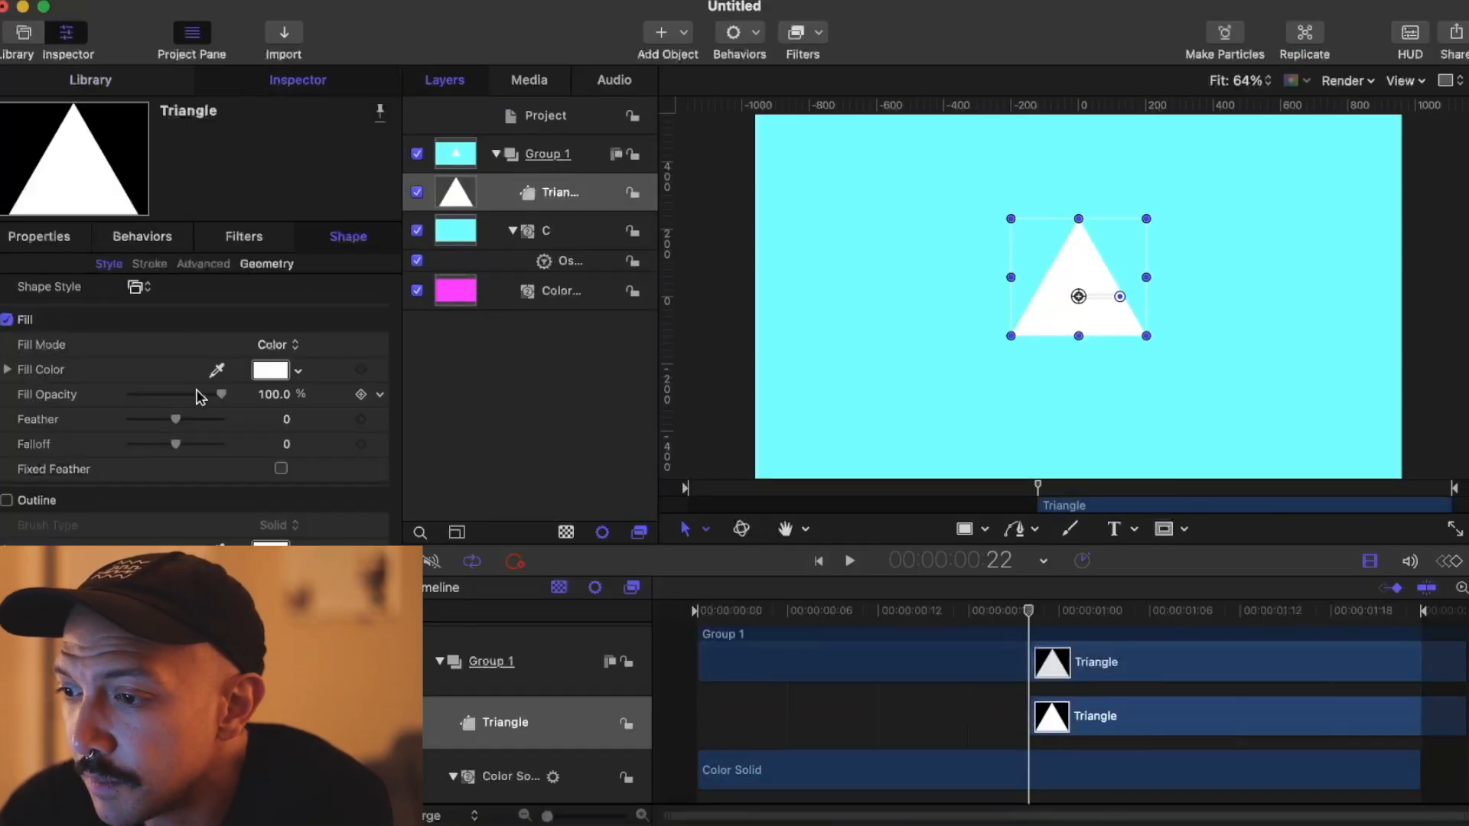
pyautogui.click(7, 499)
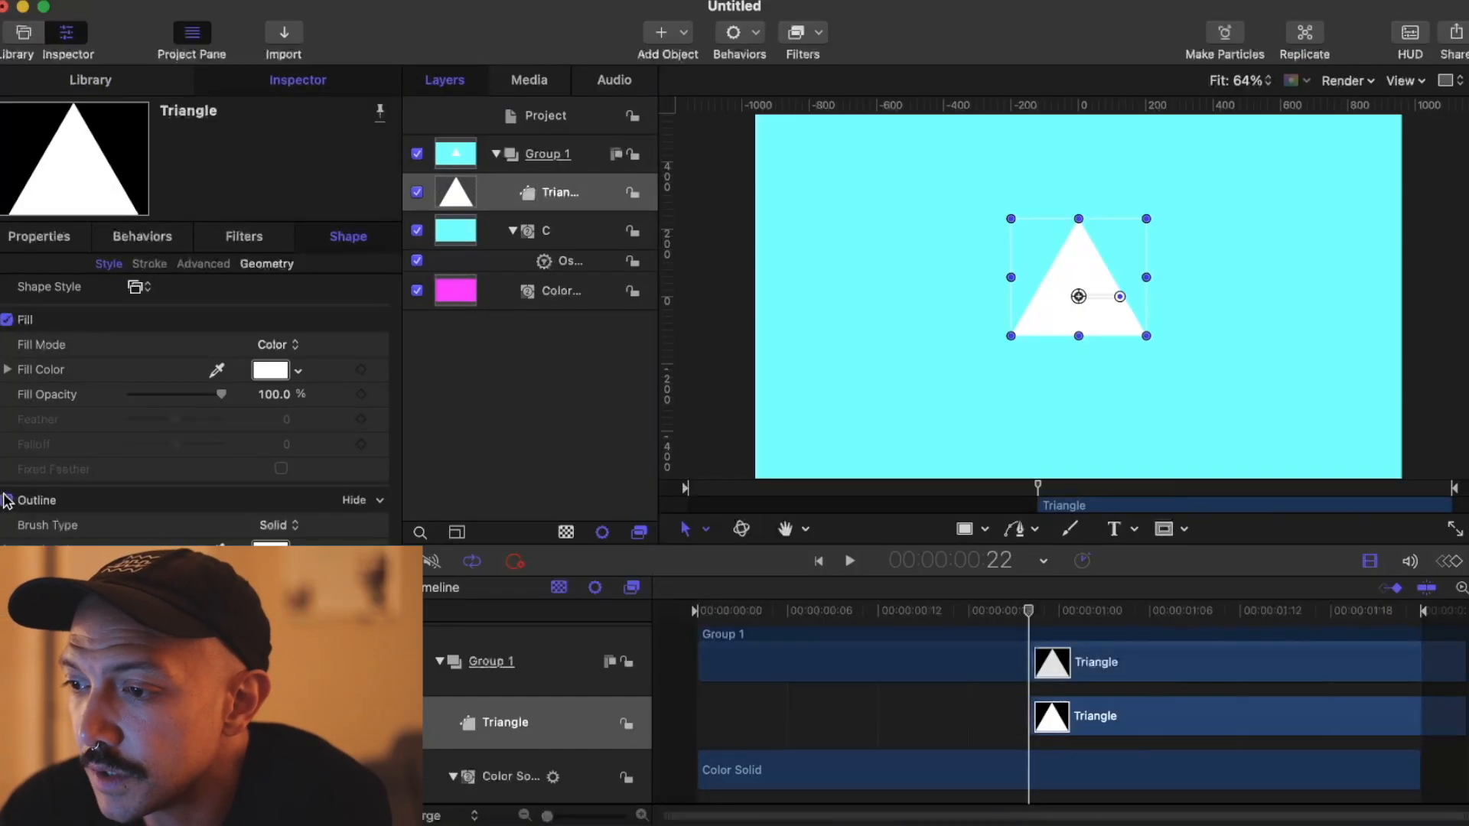
pyautogui.click(7, 319)
pyautogui.moveTo(287, 609); pyautogui.dragTo(283, 607)
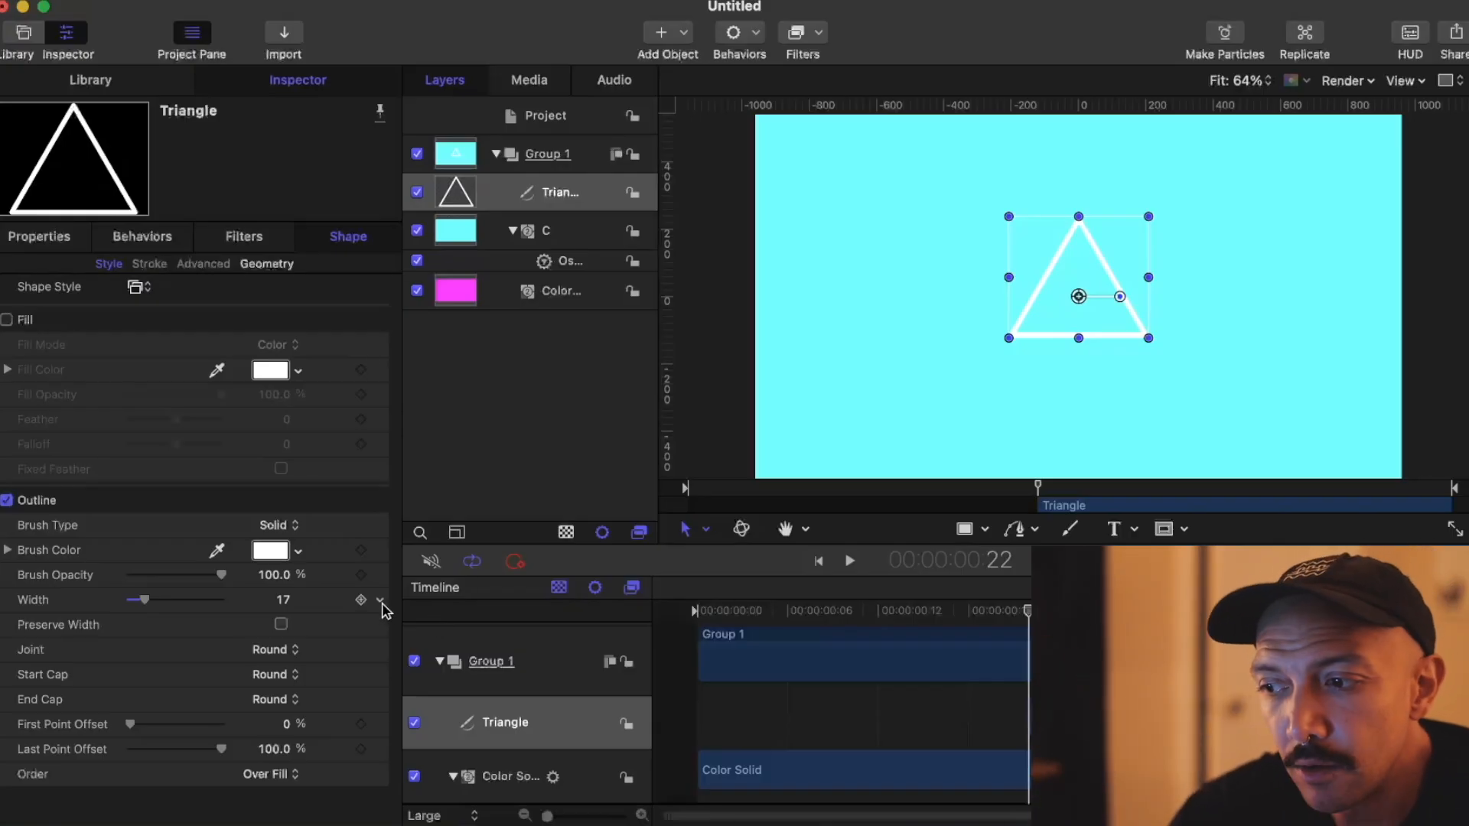
# Step: Add an Oscillate parameter behavior to the triangle's outline width with a Triangle wave shape
pyautogui.click(381, 602)
pyautogui.moveTo(502, 746)
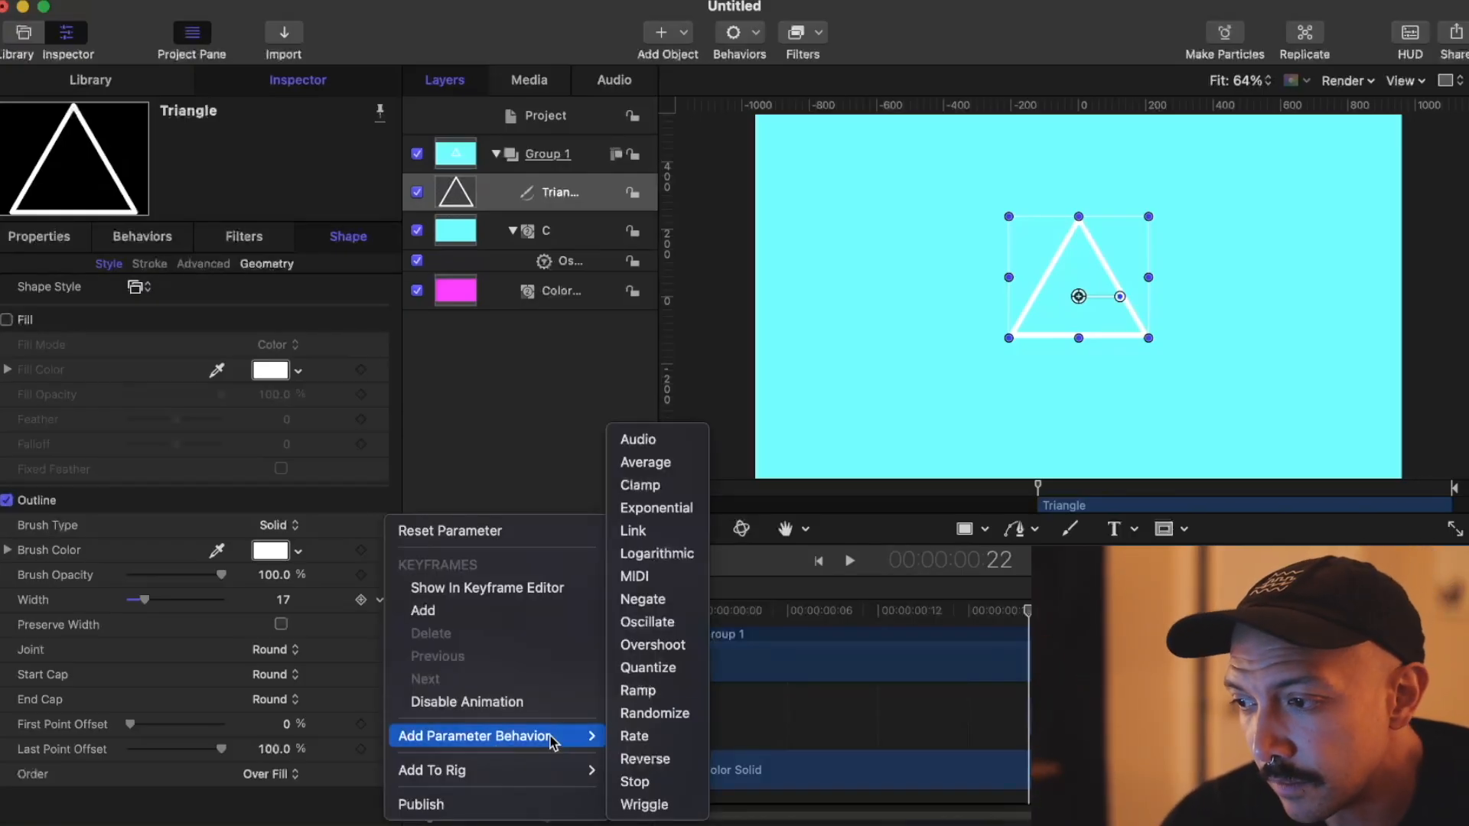
pyautogui.click(682, 624)
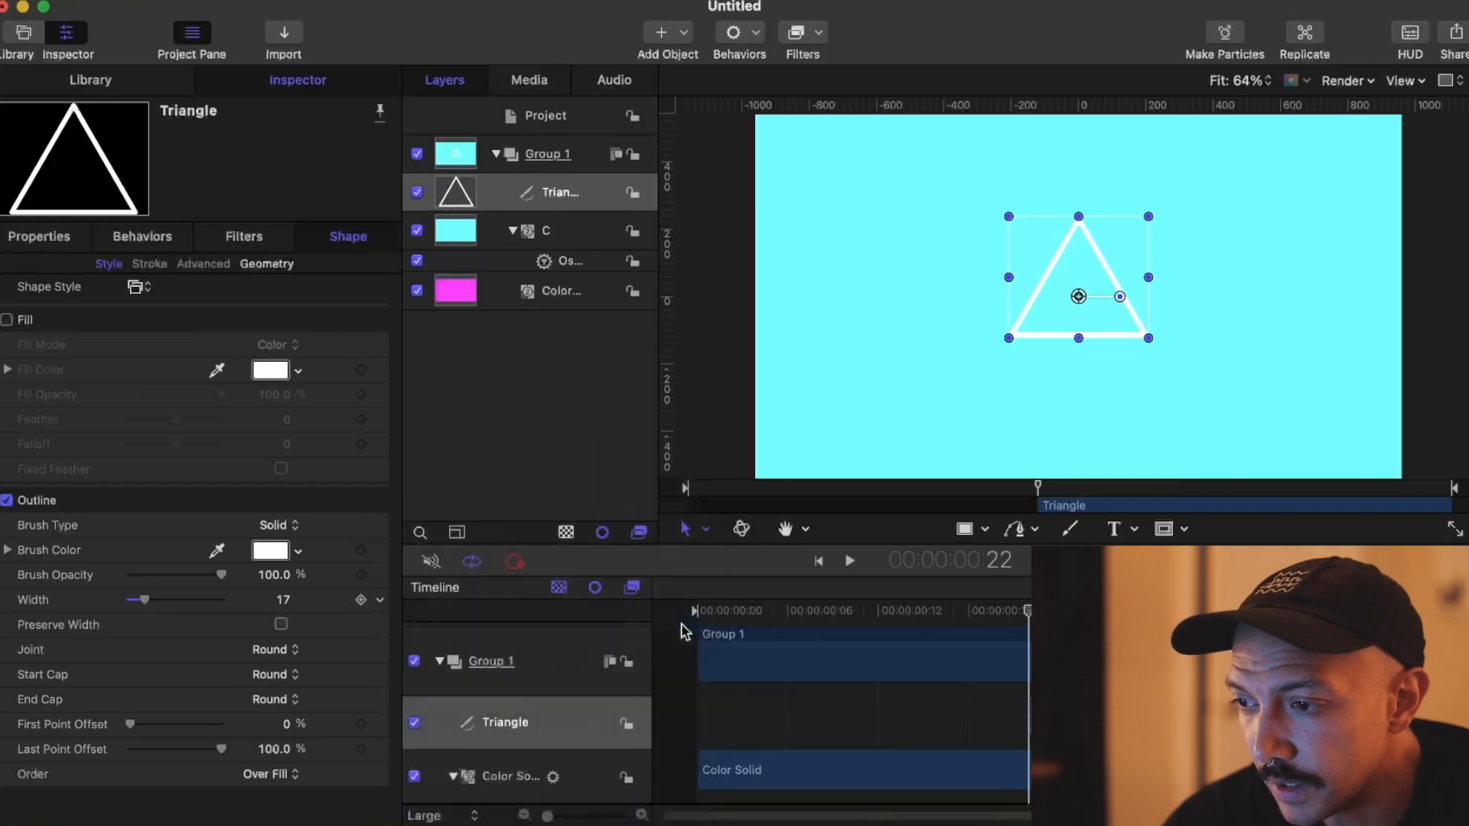
pyautogui.click(306, 297)
pyautogui.click(327, 372)
# Step: Set the outline width oscillation to phase 4, amplitude 24 and speed 120
pyautogui.click(287, 323)
pyautogui.write('4')
pyautogui.press('Return')
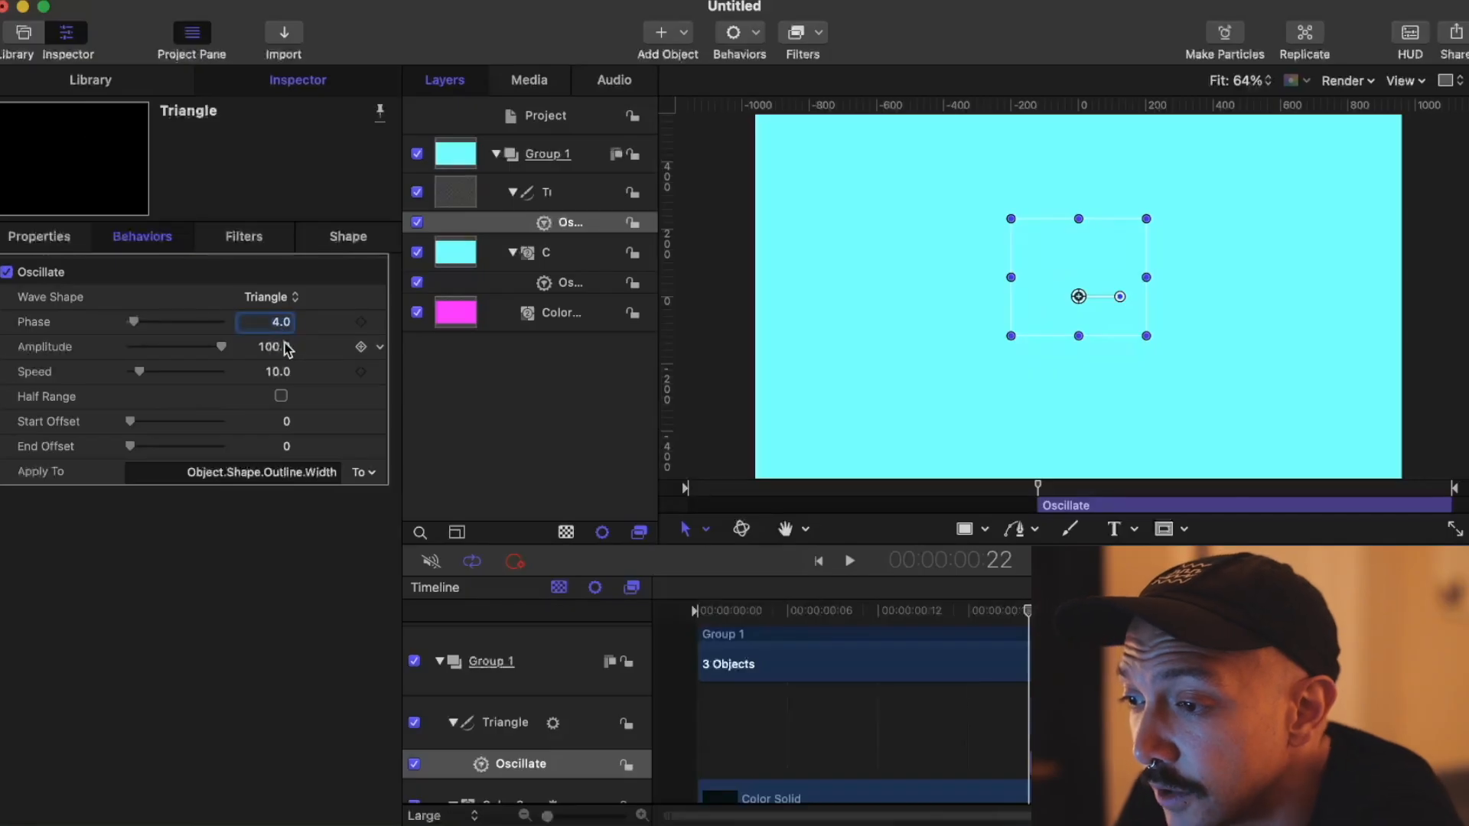
pyautogui.moveTo(277, 352); pyautogui.dragTo(273, 346)
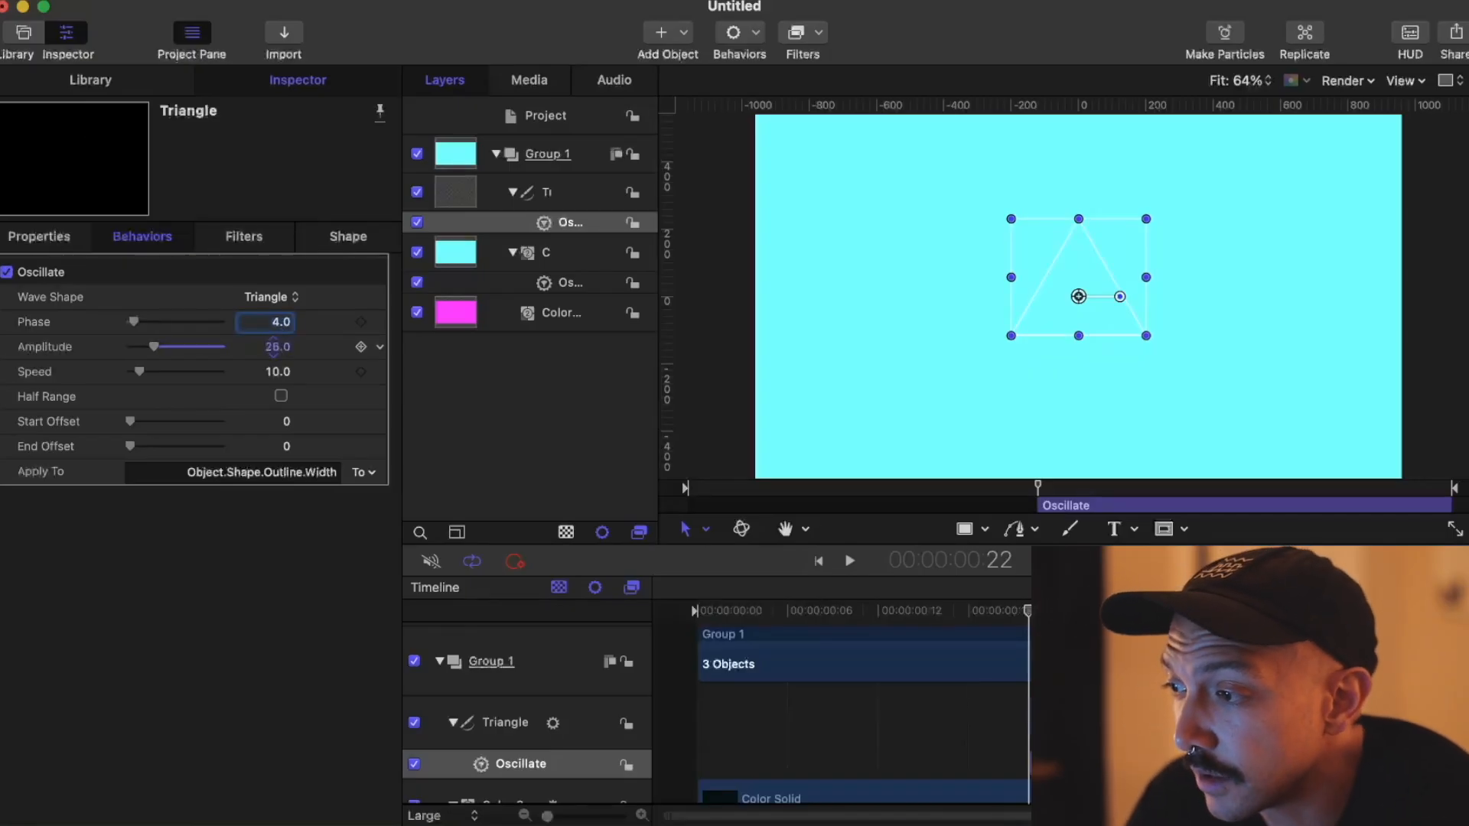
pyautogui.click(273, 371)
pyautogui.write('120')
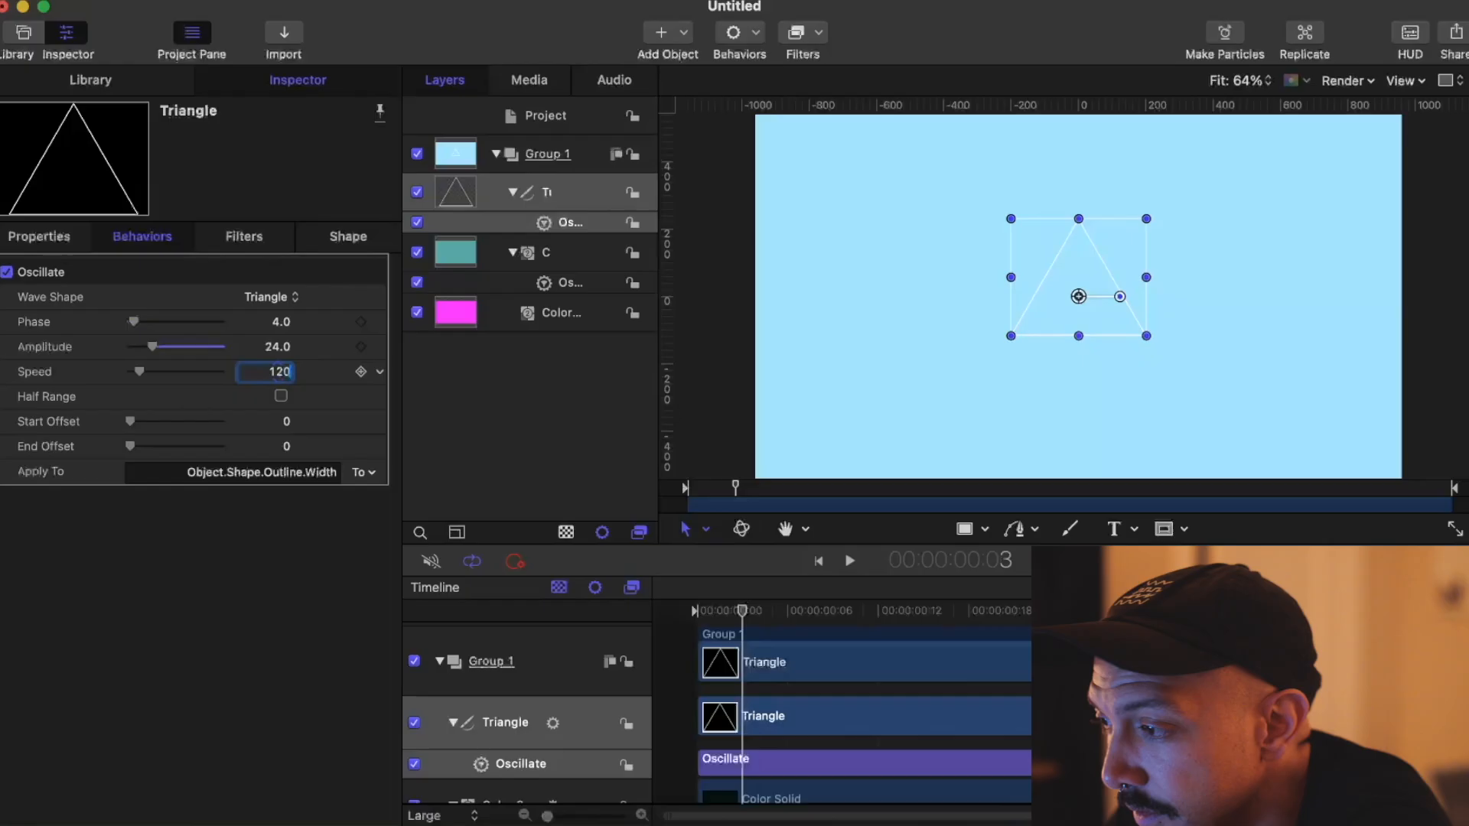
pyautogui.press('Return')
# Step: Deselect everything and play the pulsing triangle outline over the flashing background
pyautogui.click(579, 404)
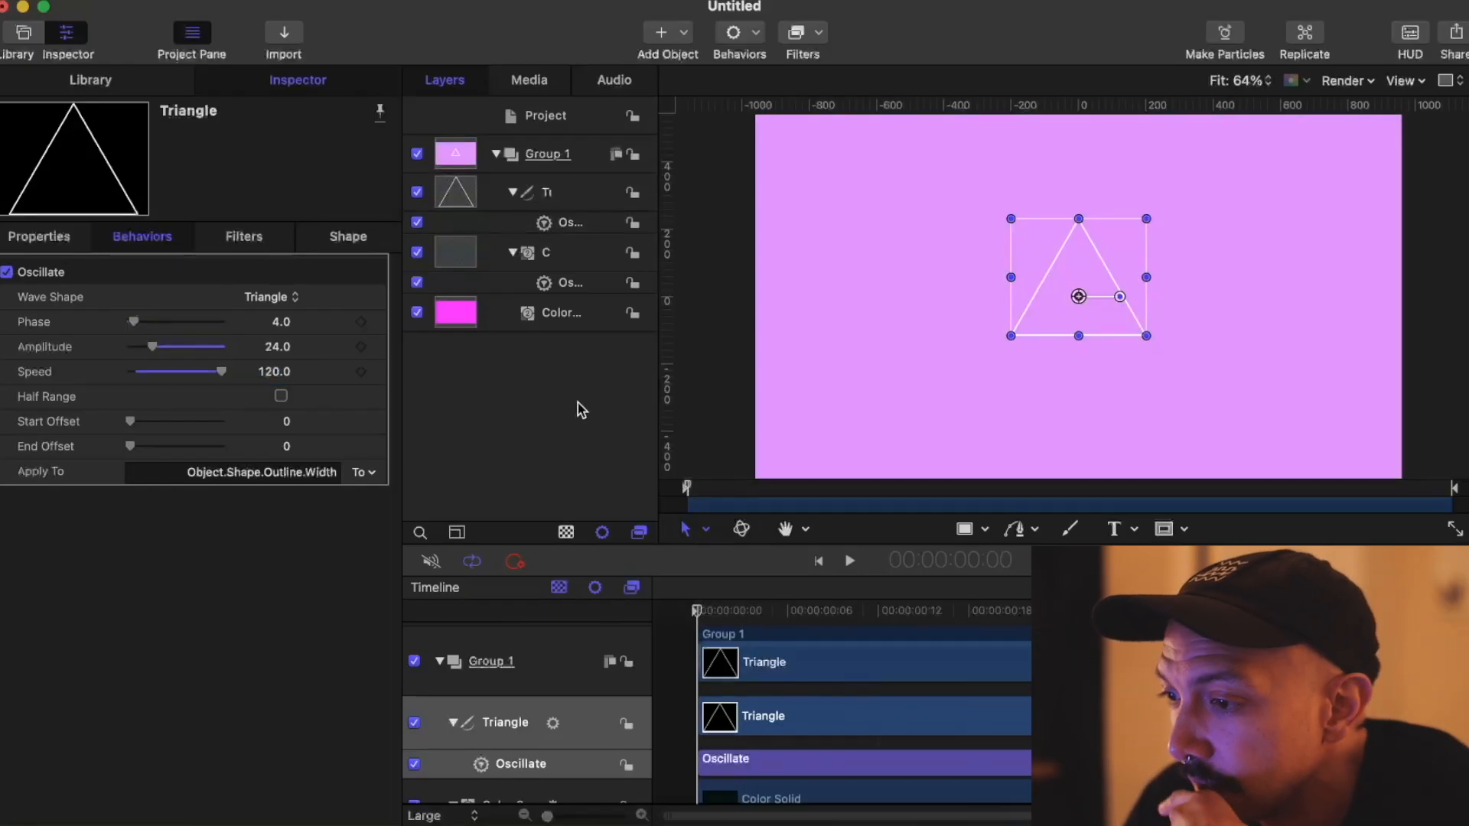
pyautogui.press('space')
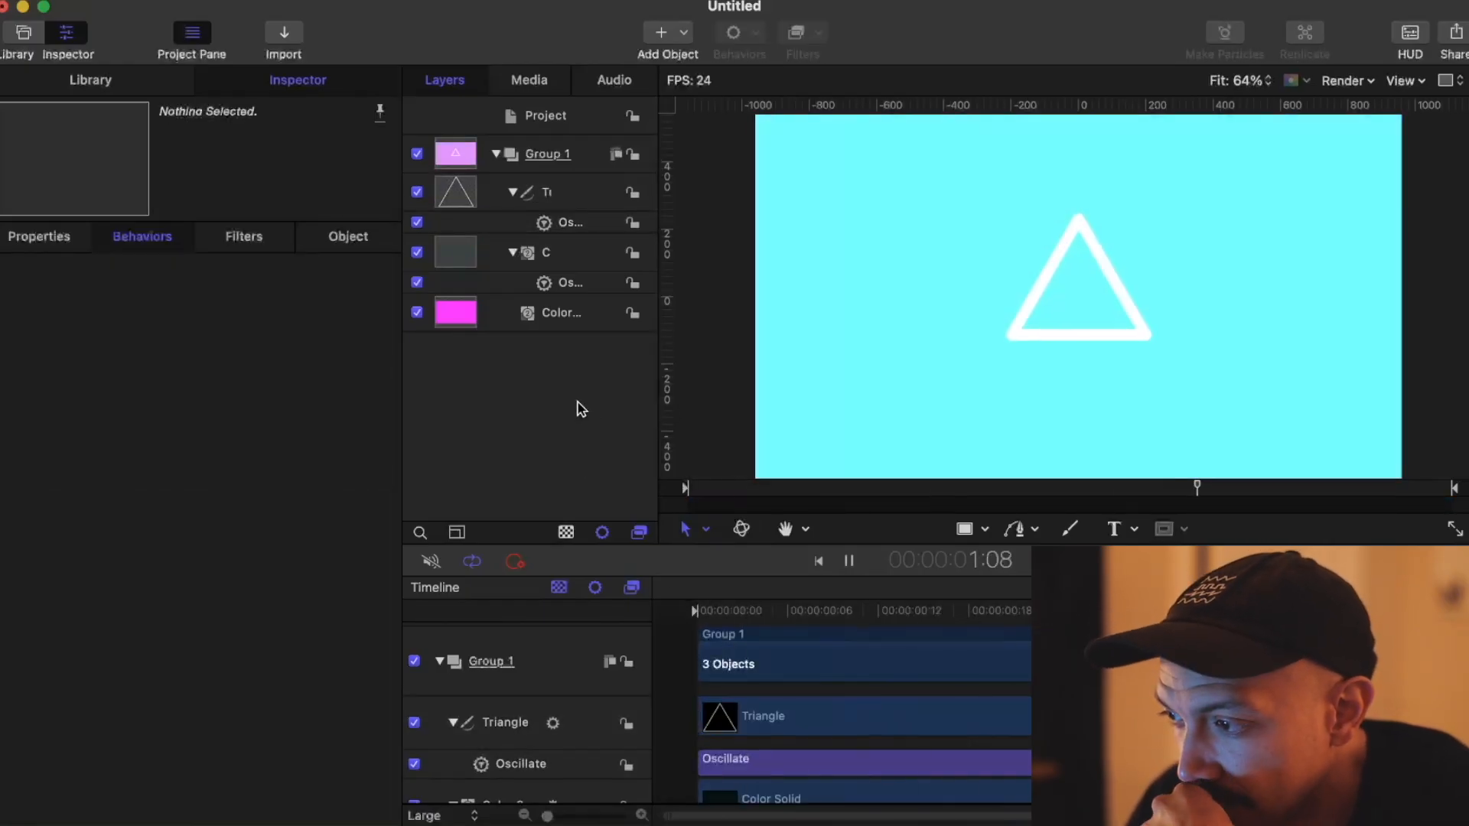
pyautogui.click(560, 402)
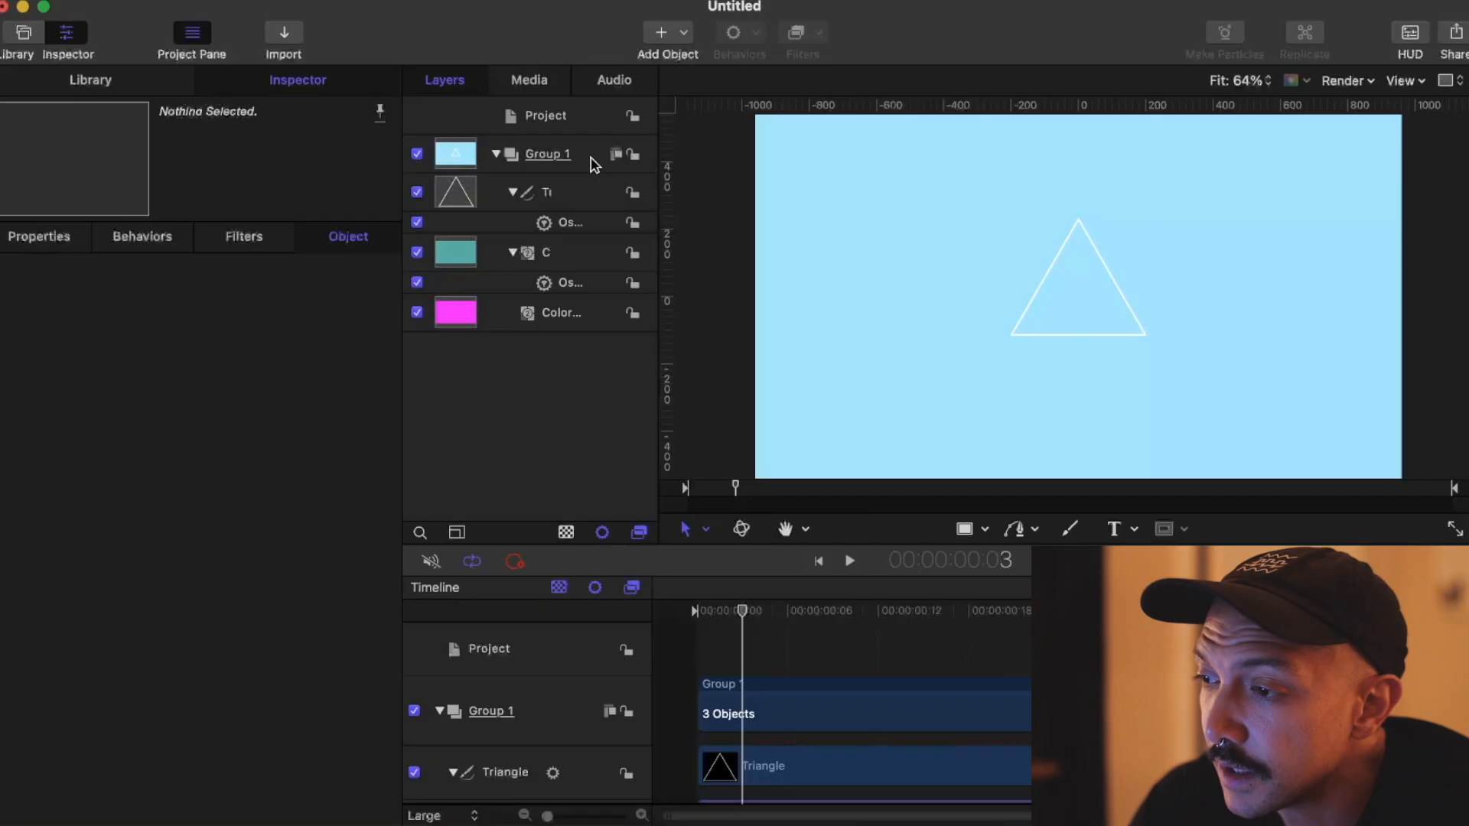
# Step: Apply the Prism blur filter to the triangle
pyautogui.click(583, 195)
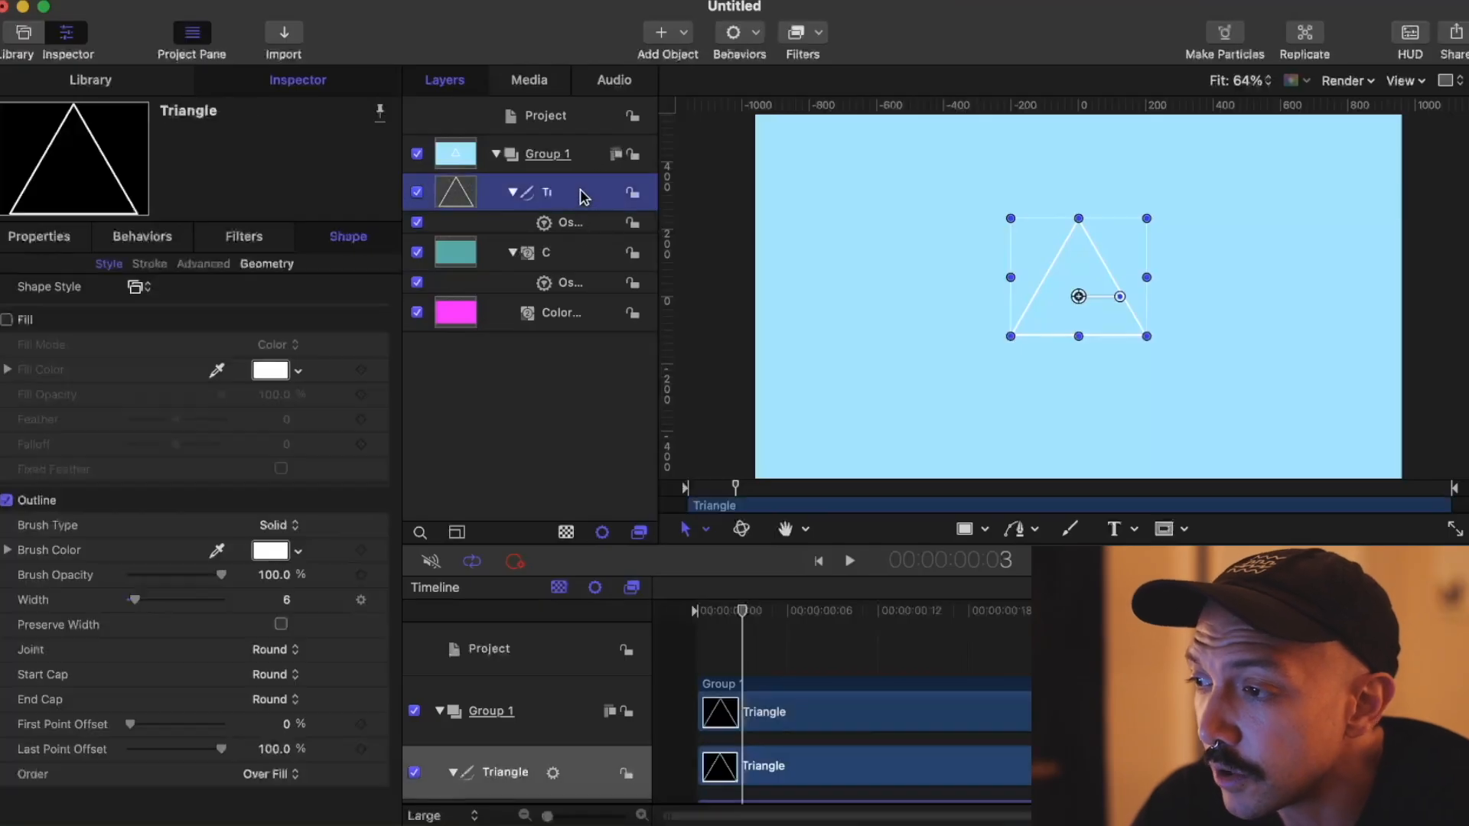
pyautogui.click(810, 36)
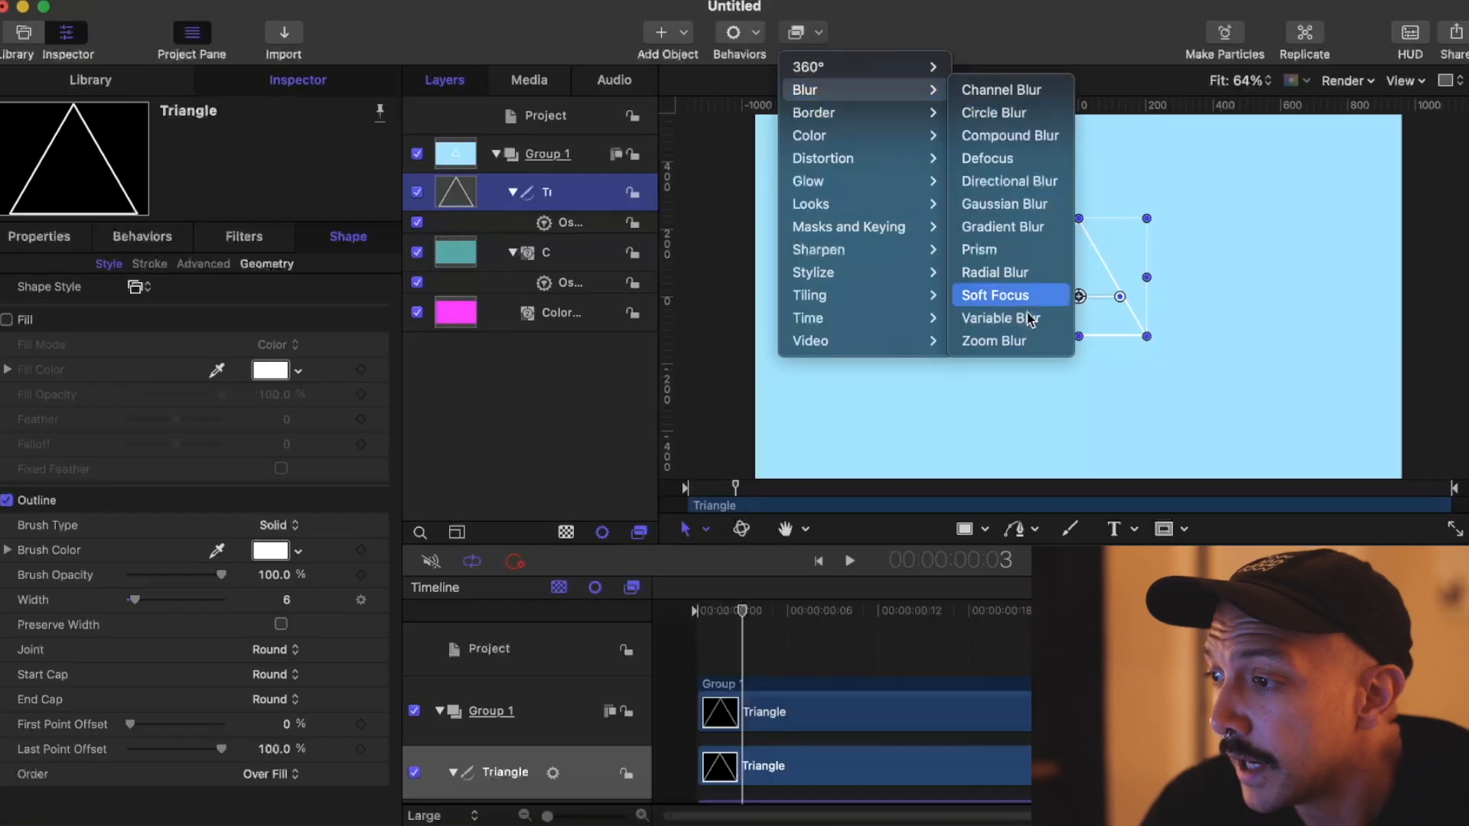
pyautogui.click(1017, 257)
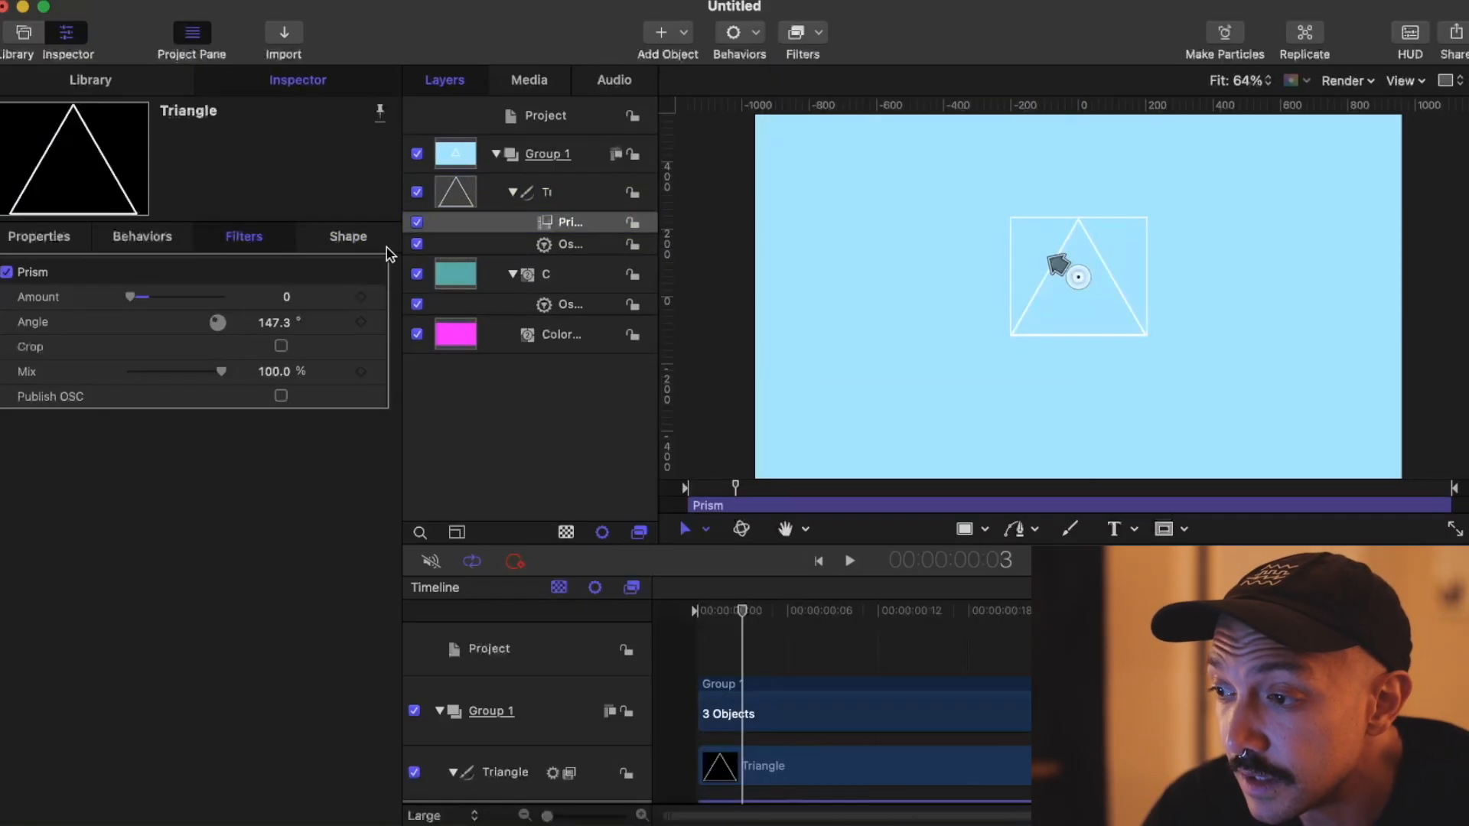
# Step: Add an Oscillate parameter behavior to the Prism amount with speed 60 and amplitude 6.3
pyautogui.click(377, 297)
pyautogui.moveTo(566, 515)
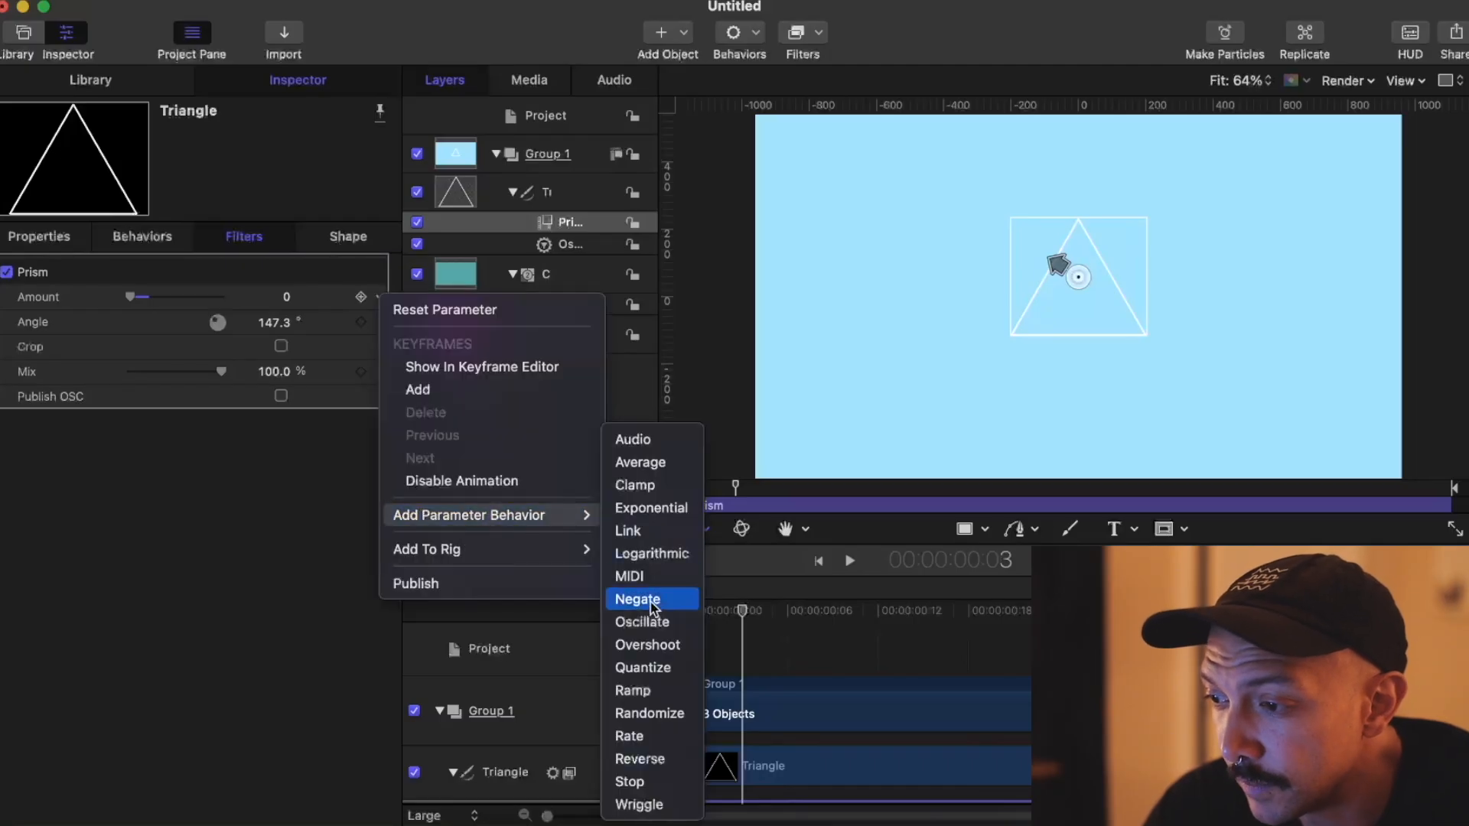
pyautogui.click(643, 622)
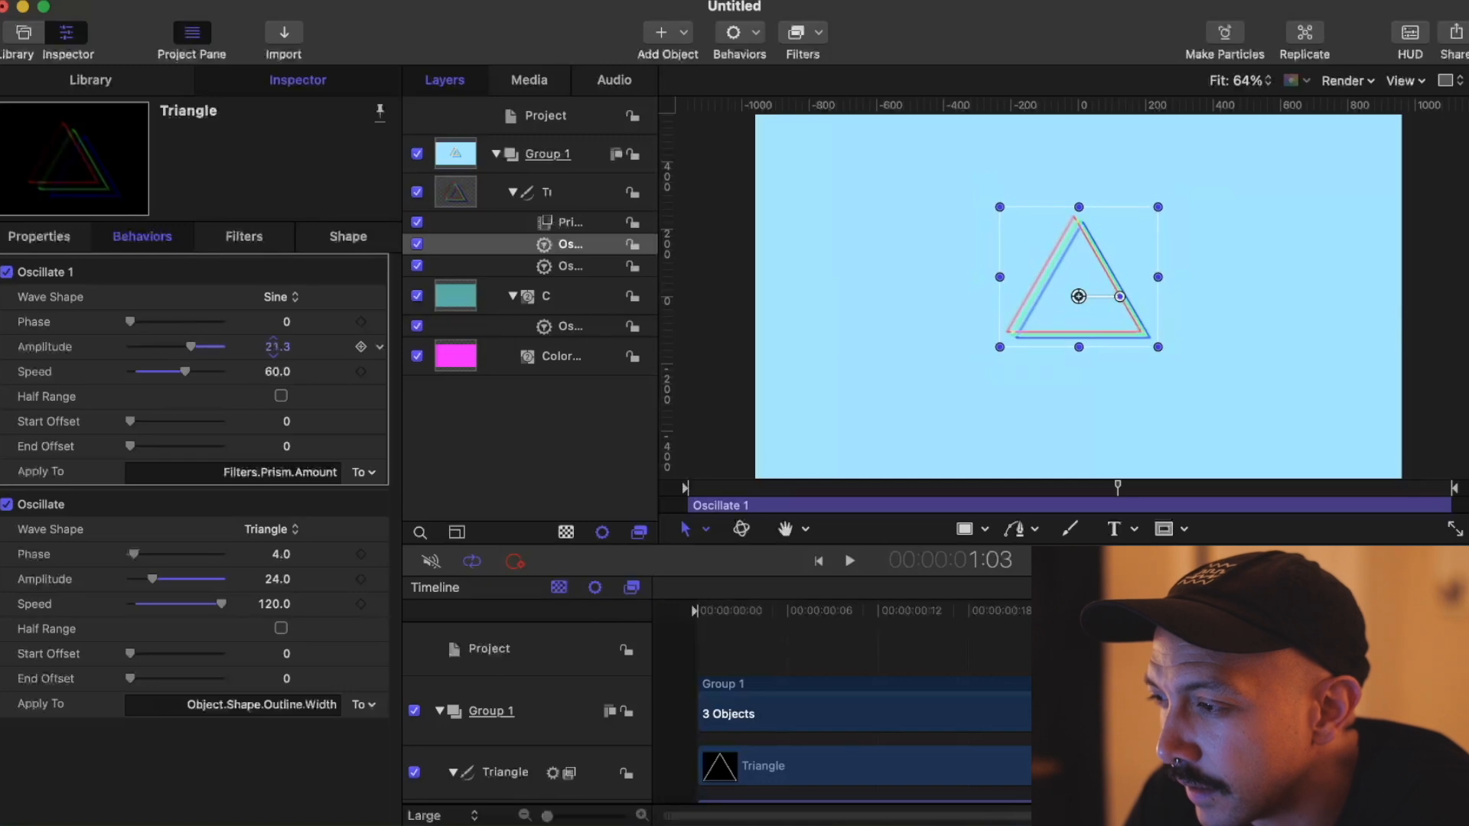
pyautogui.moveTo(274, 346); pyautogui.dragTo(270, 348)
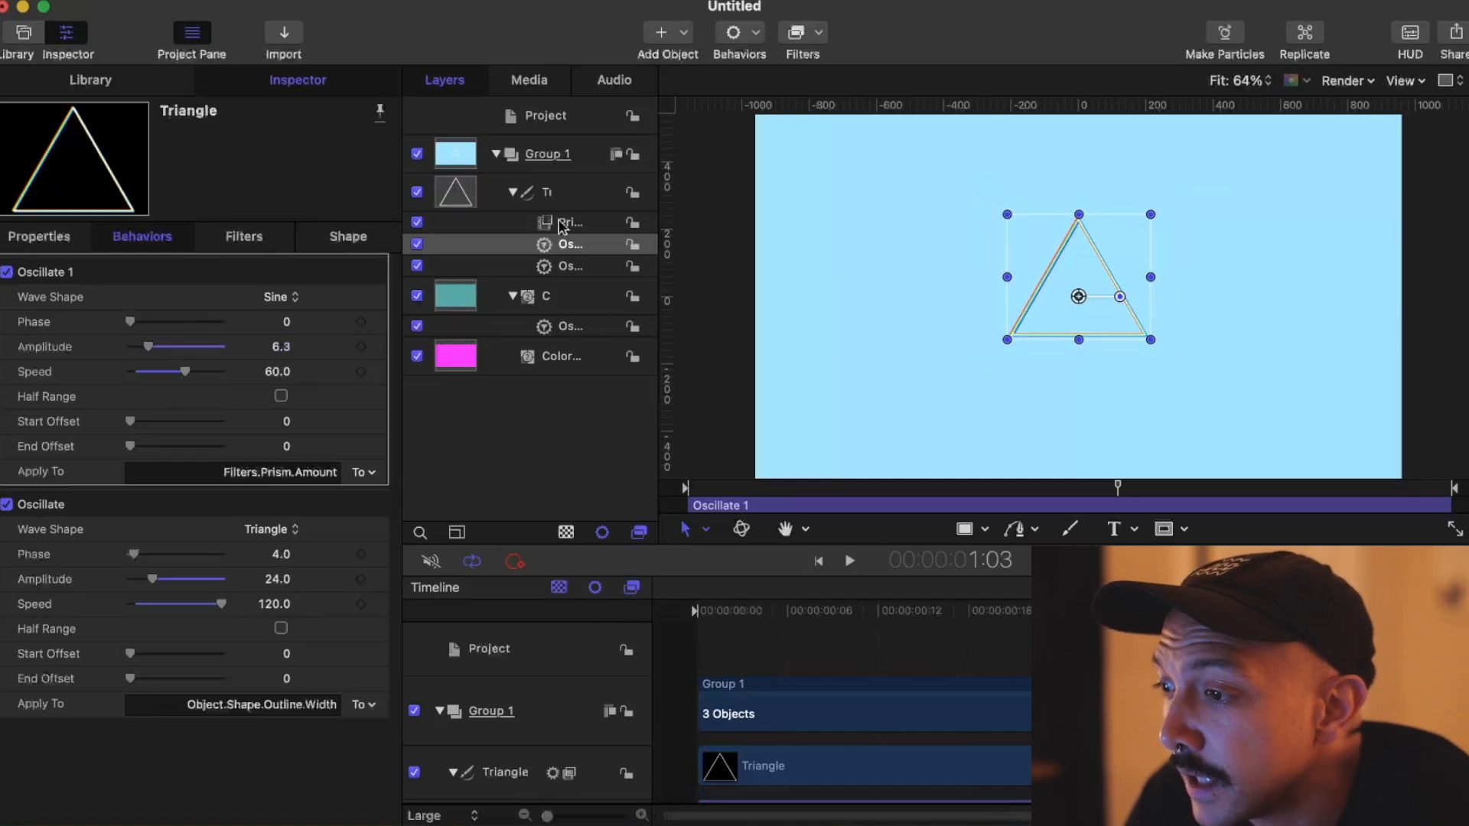
# Step: Apply the Glint glow filter to the triangle and play the result
pyautogui.click(564, 196)
pyautogui.click(808, 34)
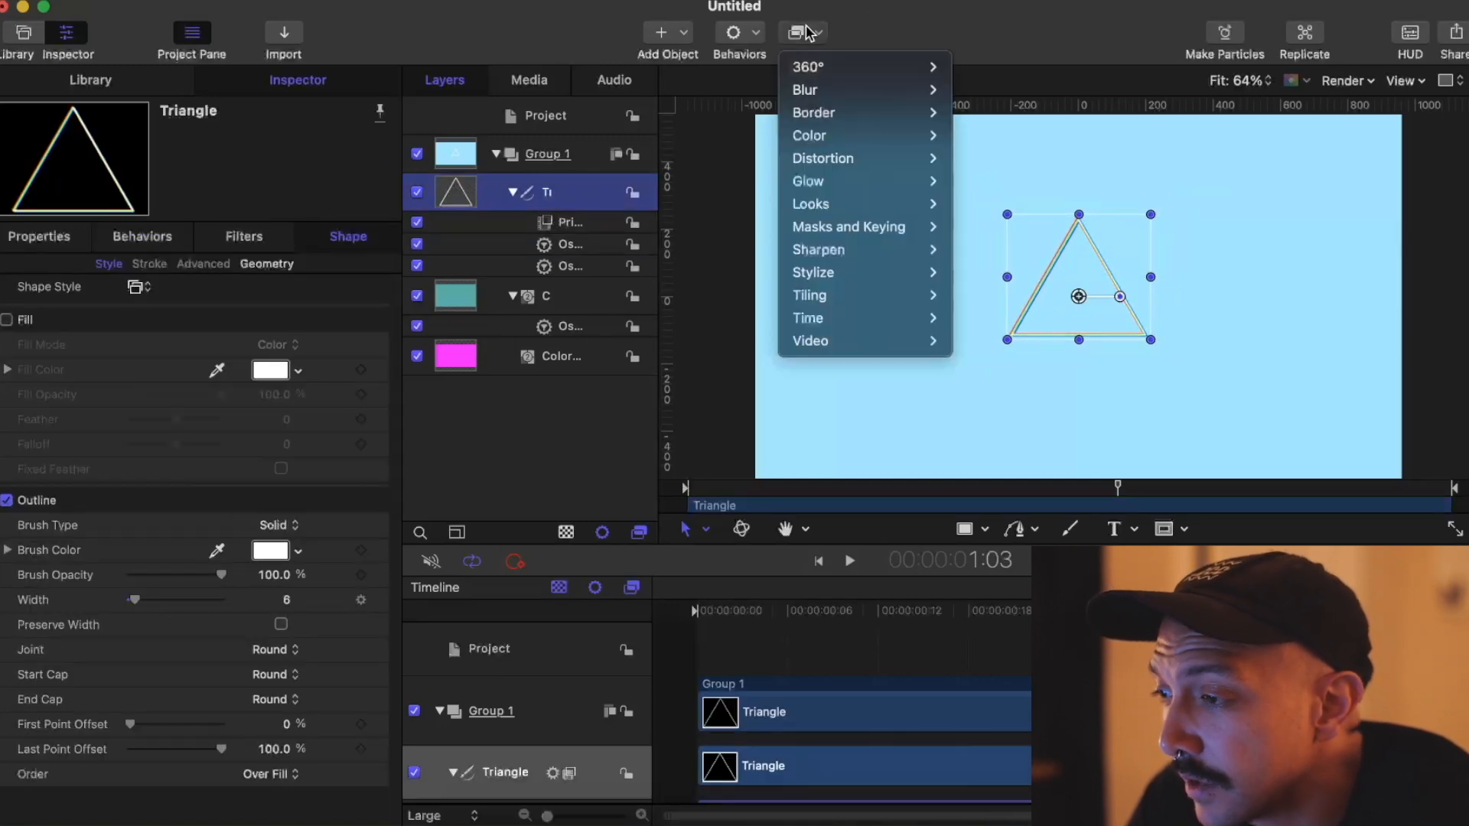
pyautogui.moveTo(852, 187)
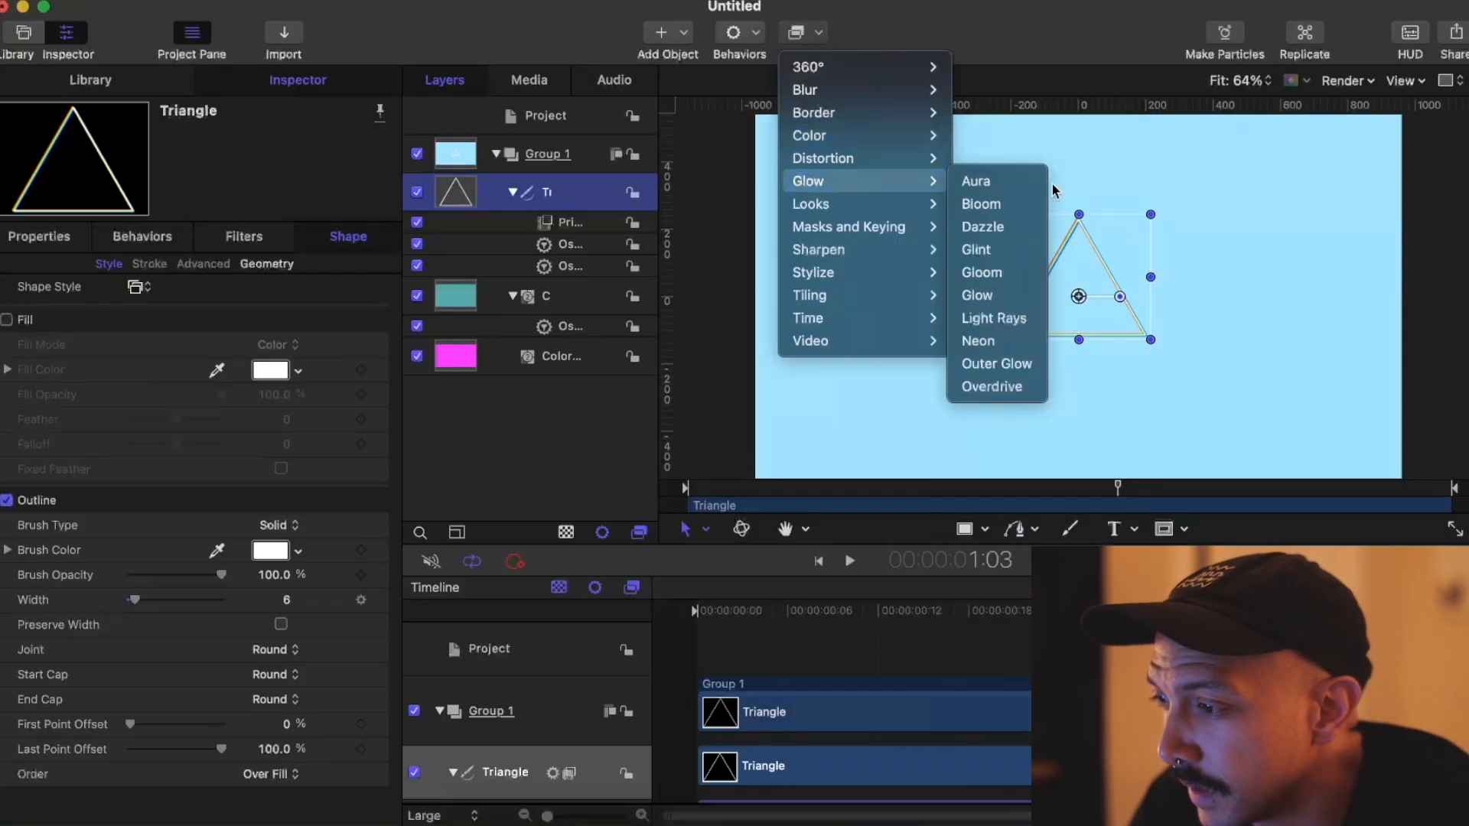
pyautogui.click(1011, 251)
pyautogui.press('space')
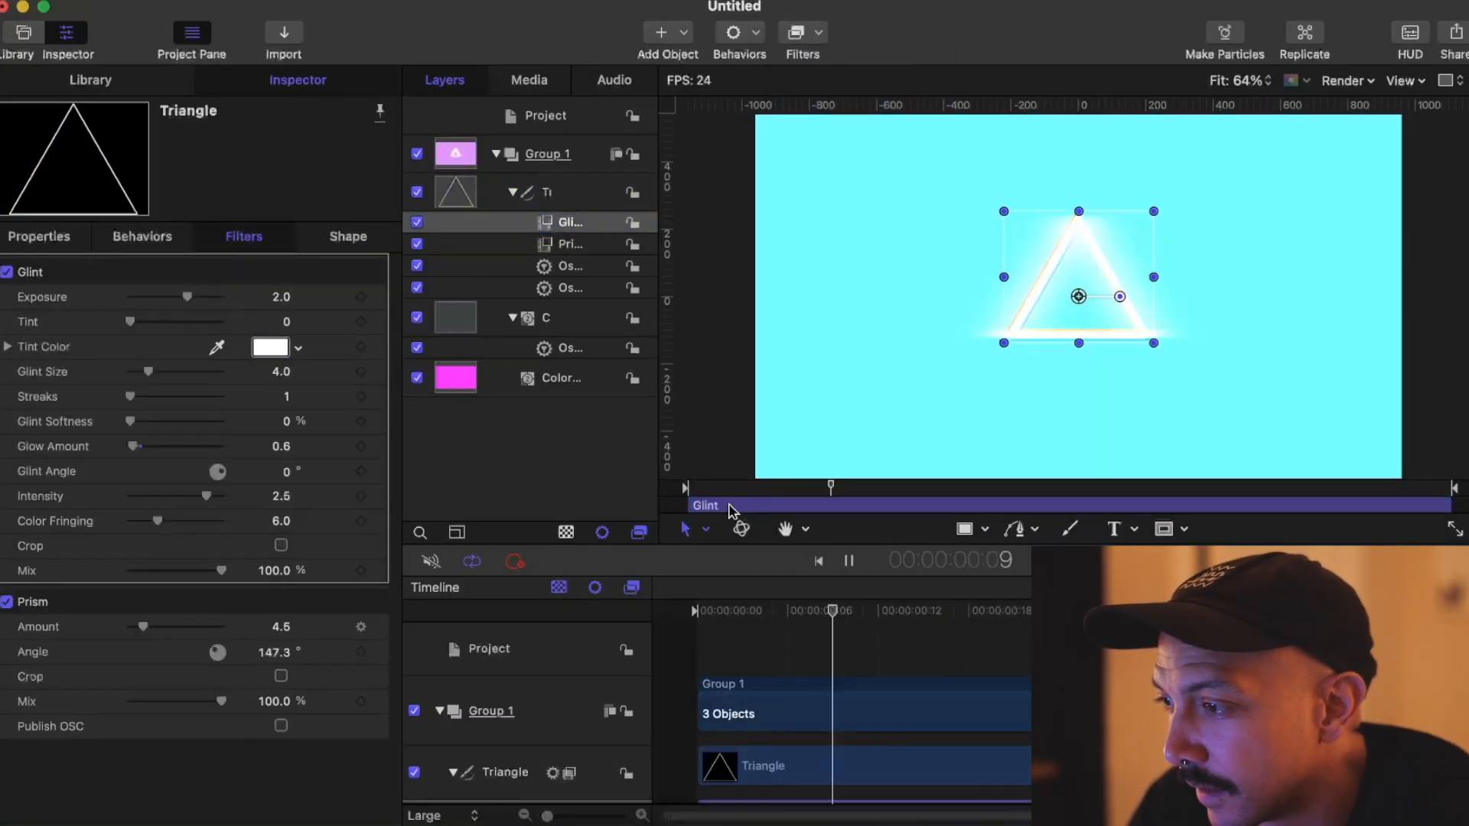
pyautogui.click(585, 465)
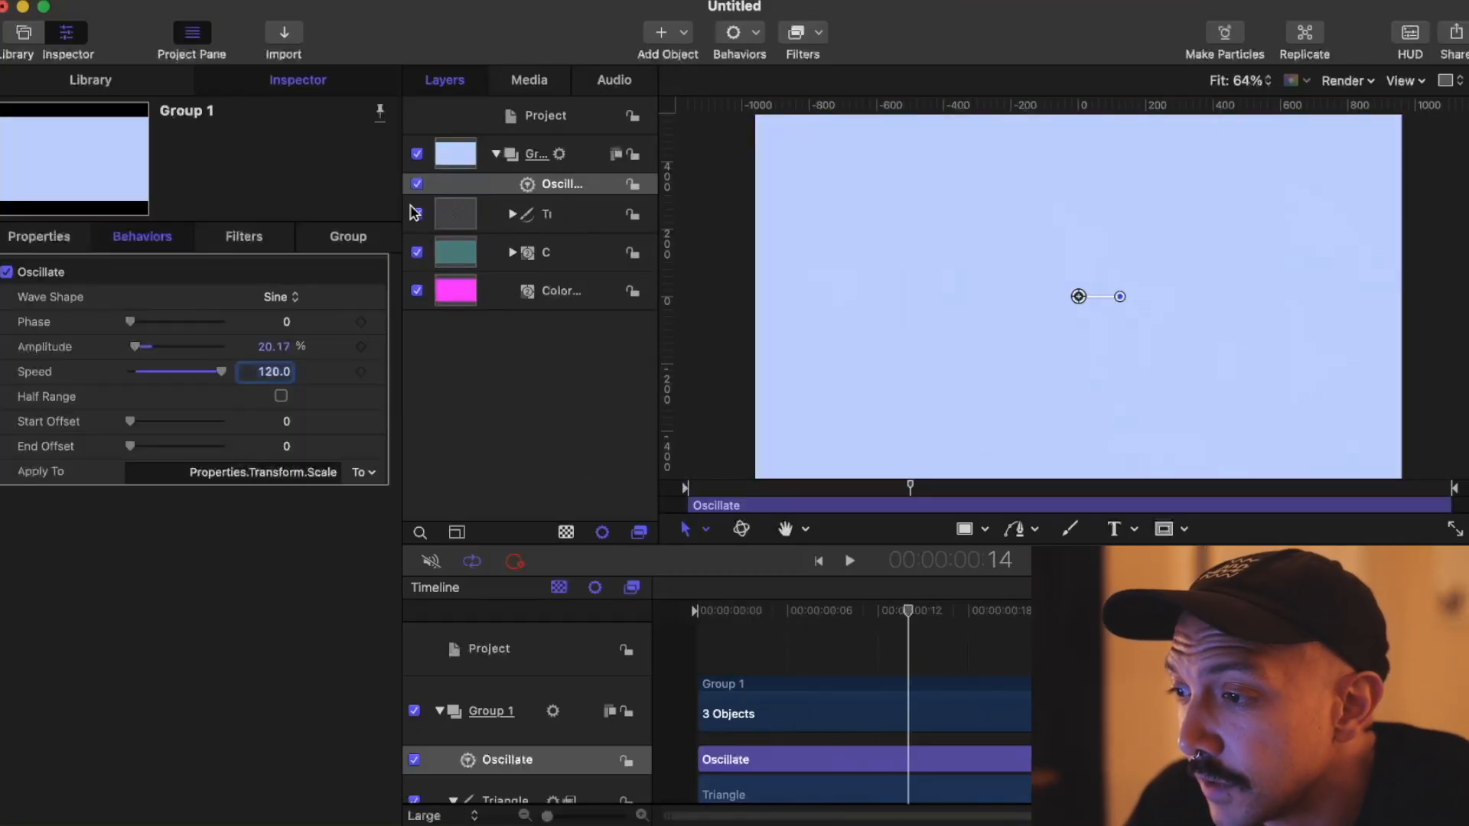
# Step: Add an Oscillate parameter behavior to the triangle's rotation
pyautogui.click(417, 214)
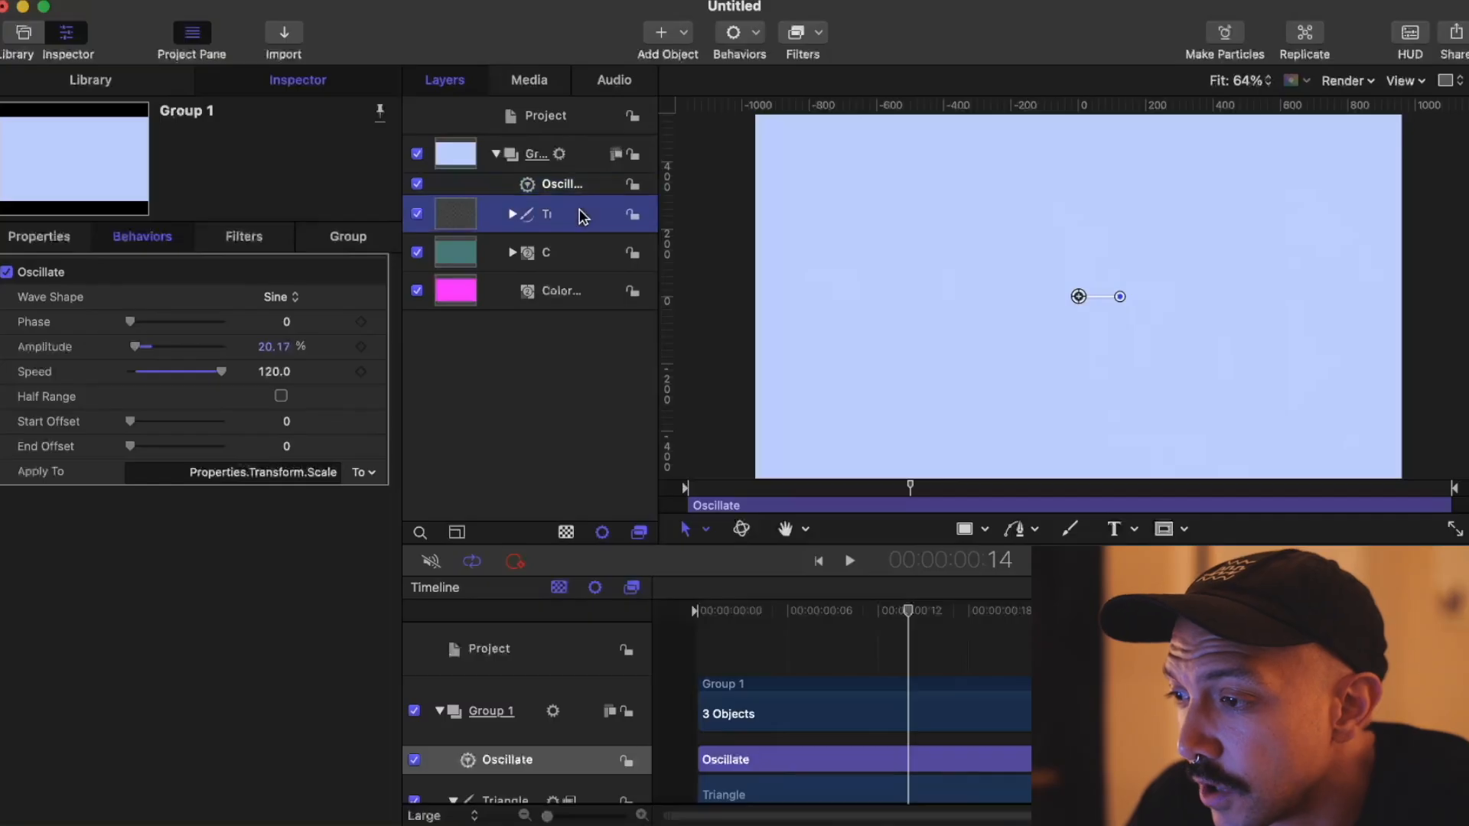
pyautogui.click(581, 215)
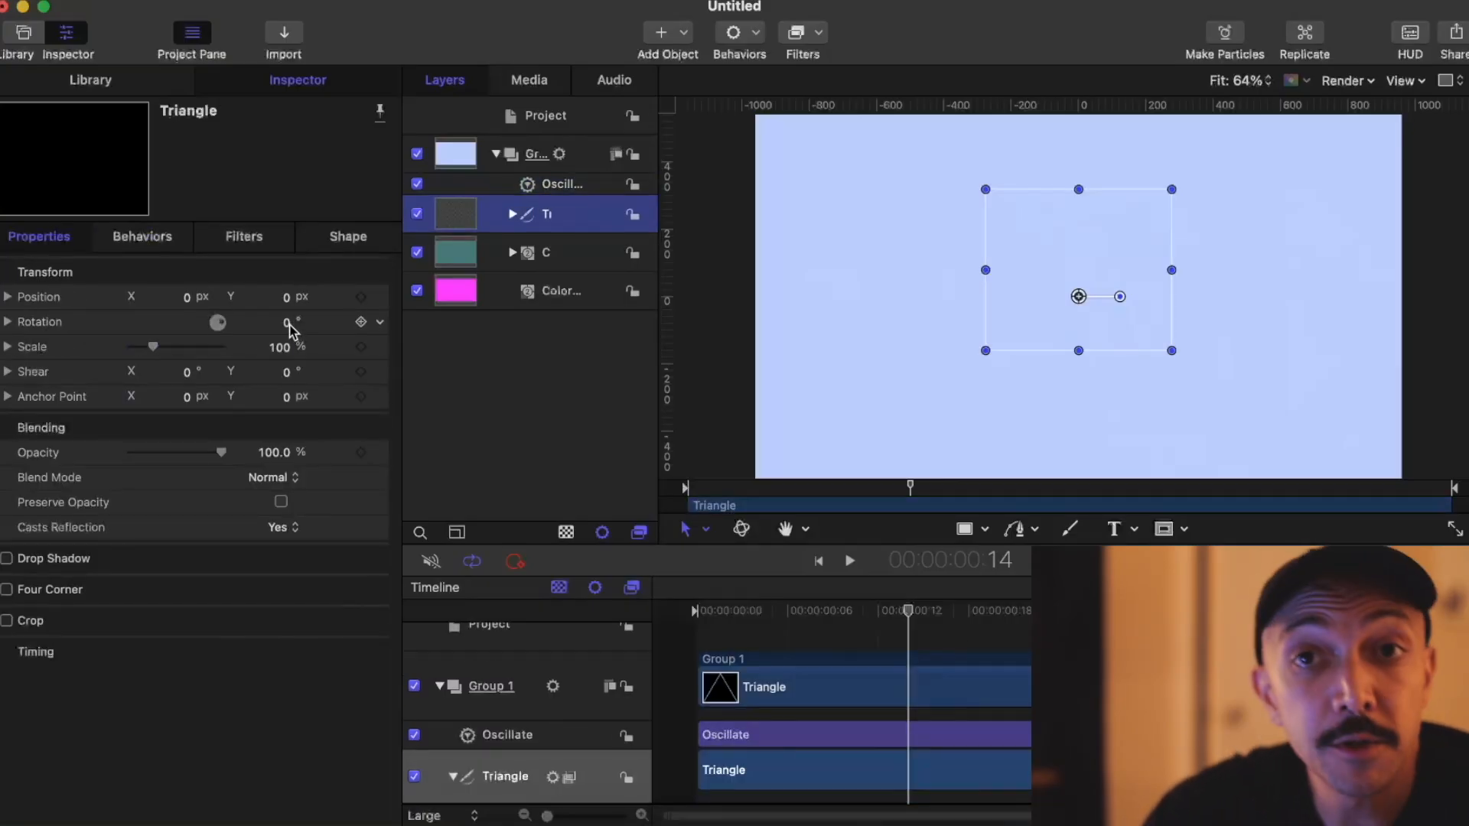
pyautogui.click(380, 322)
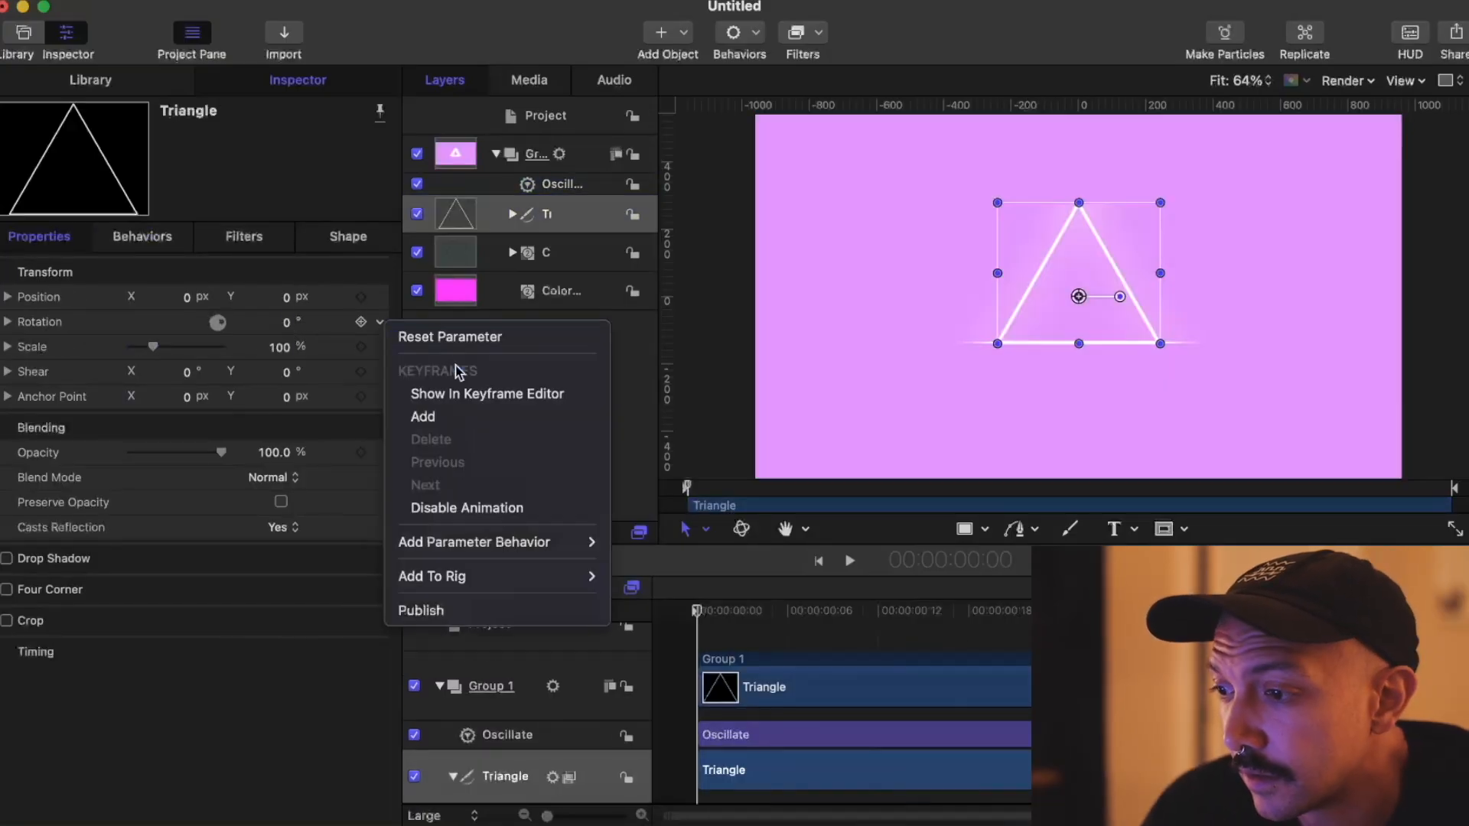
pyautogui.moveTo(528, 543)
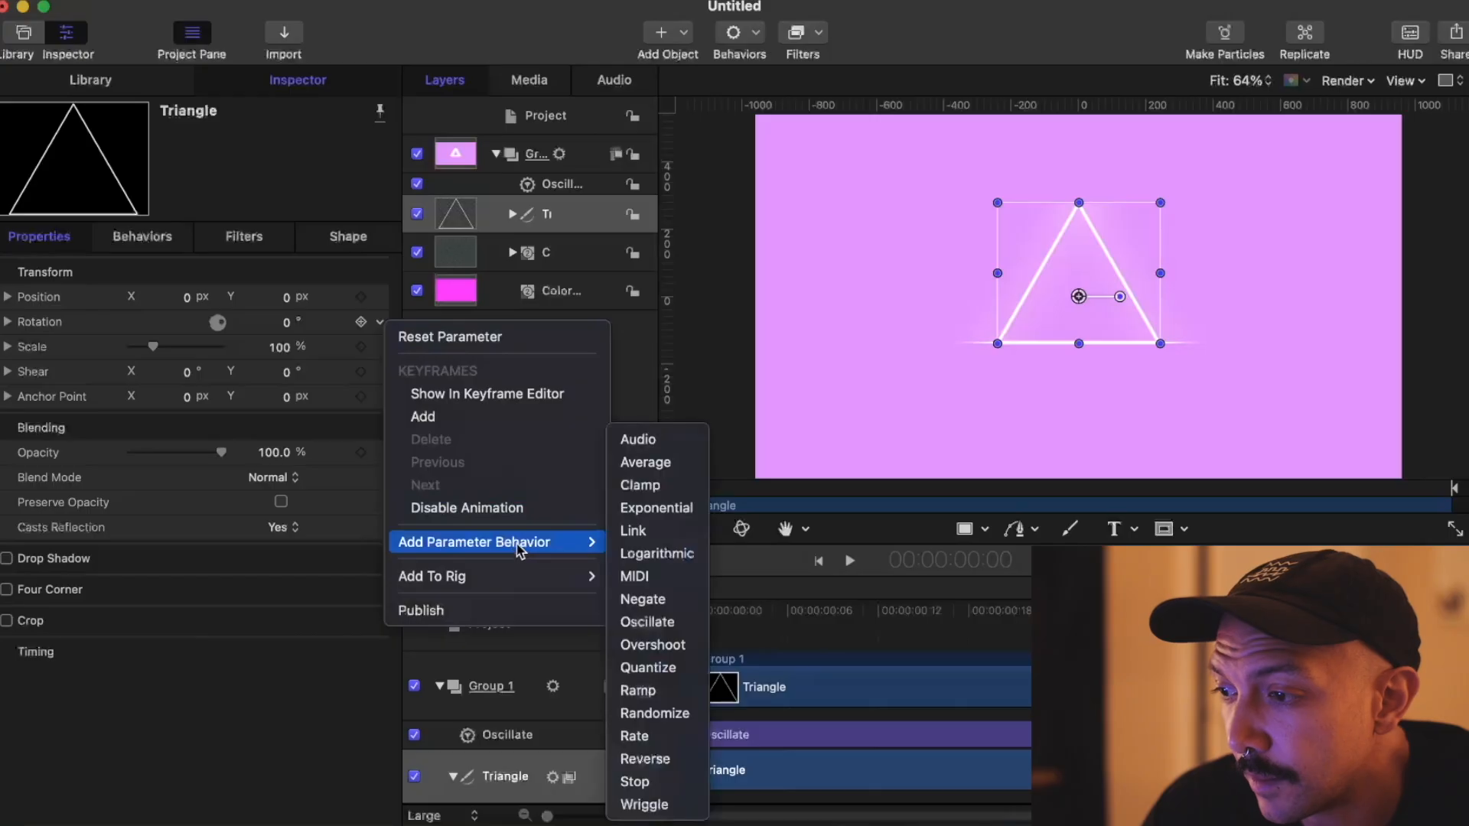
pyautogui.click(687, 624)
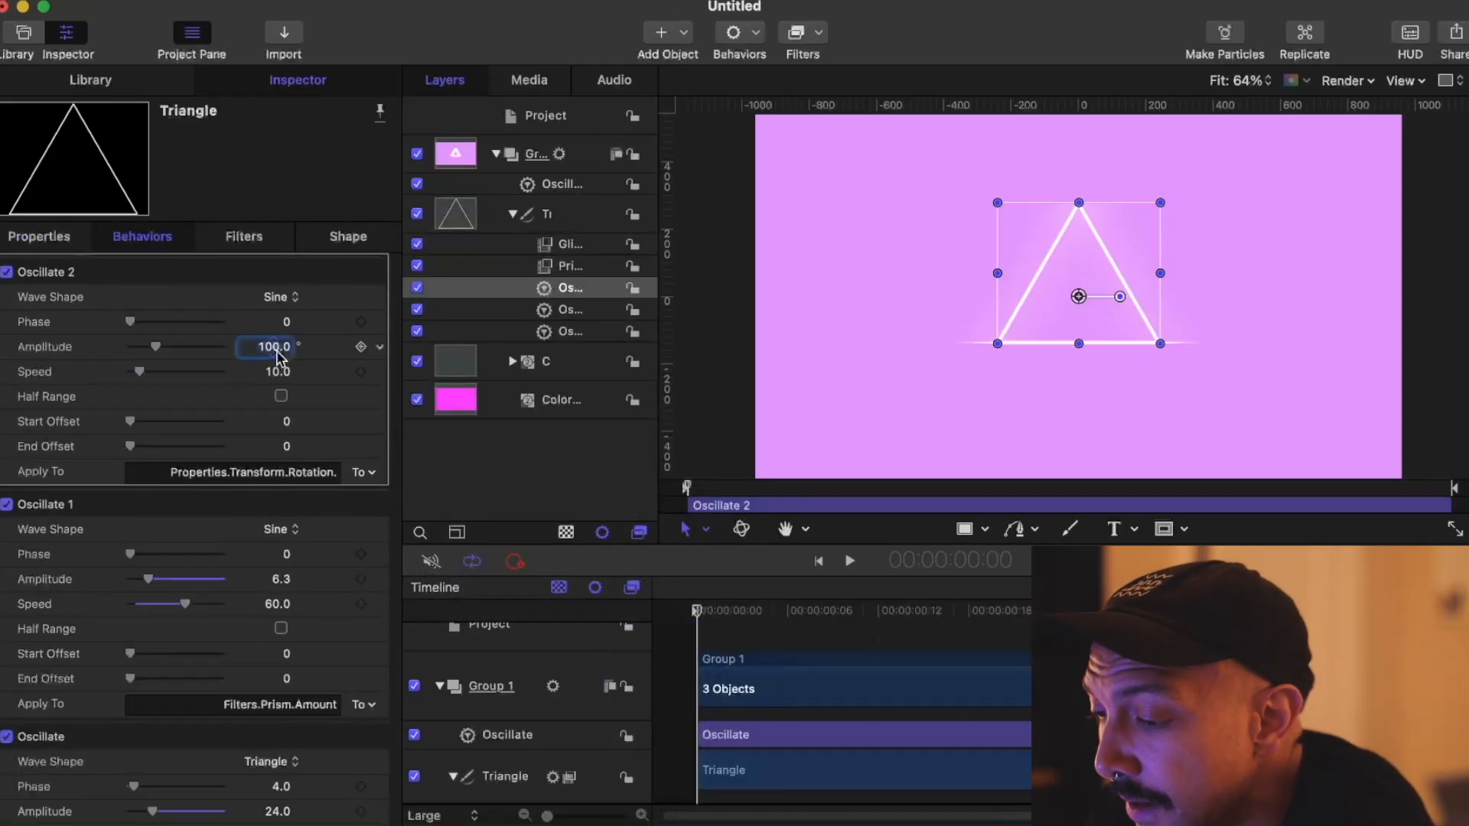
# Step: Deselect everything and preview the triangle's rotation oscillation
pyautogui.click(532, 463)
pyautogui.press('space')
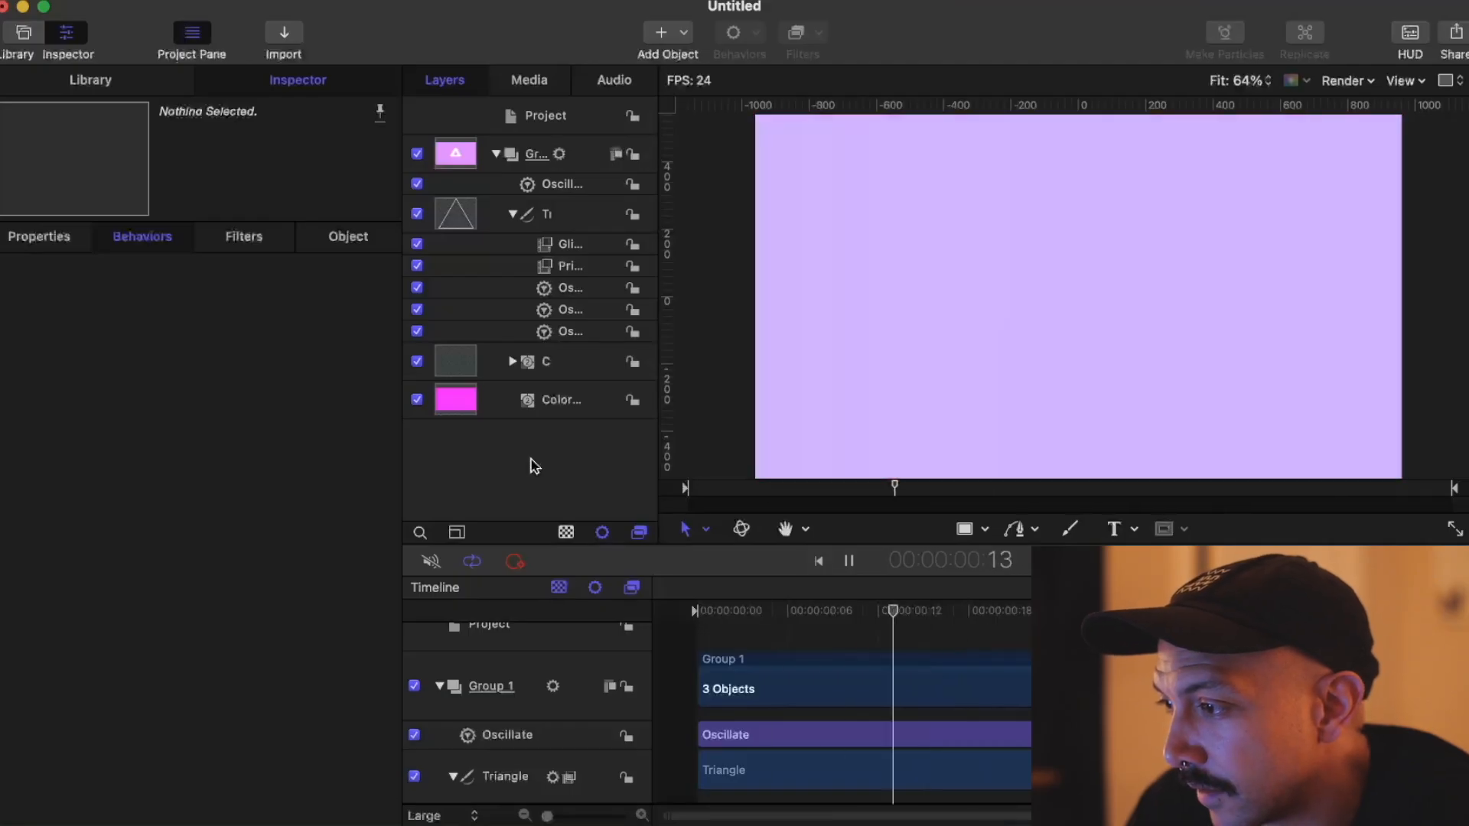
pyautogui.press('space')
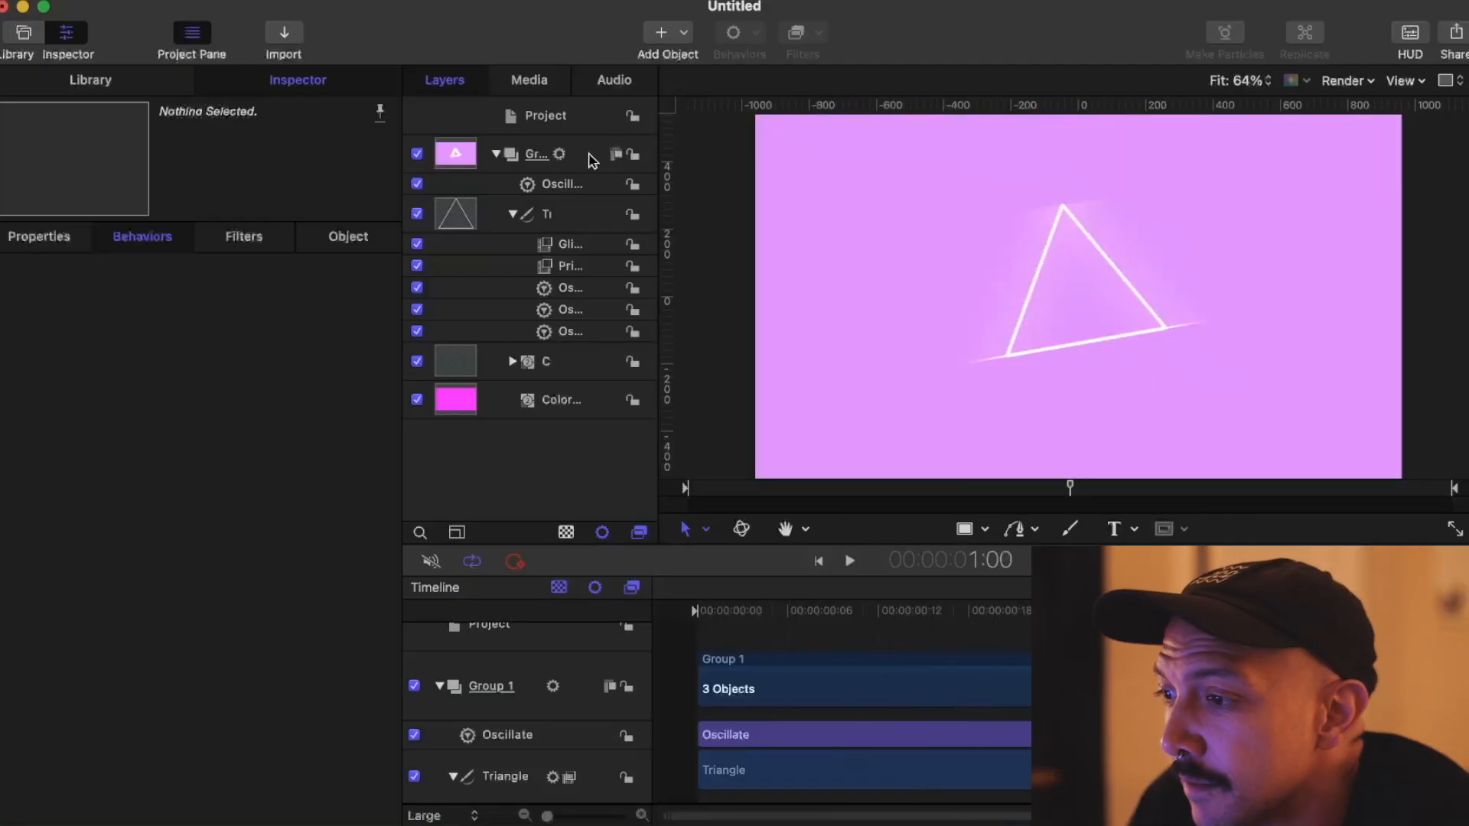
# Step: Place the 1080P-35MM-DIGITAL-GRAIN clip above the triangle in Group 1 and set its blend mode to Overlay
pyautogui.click(595, 159)
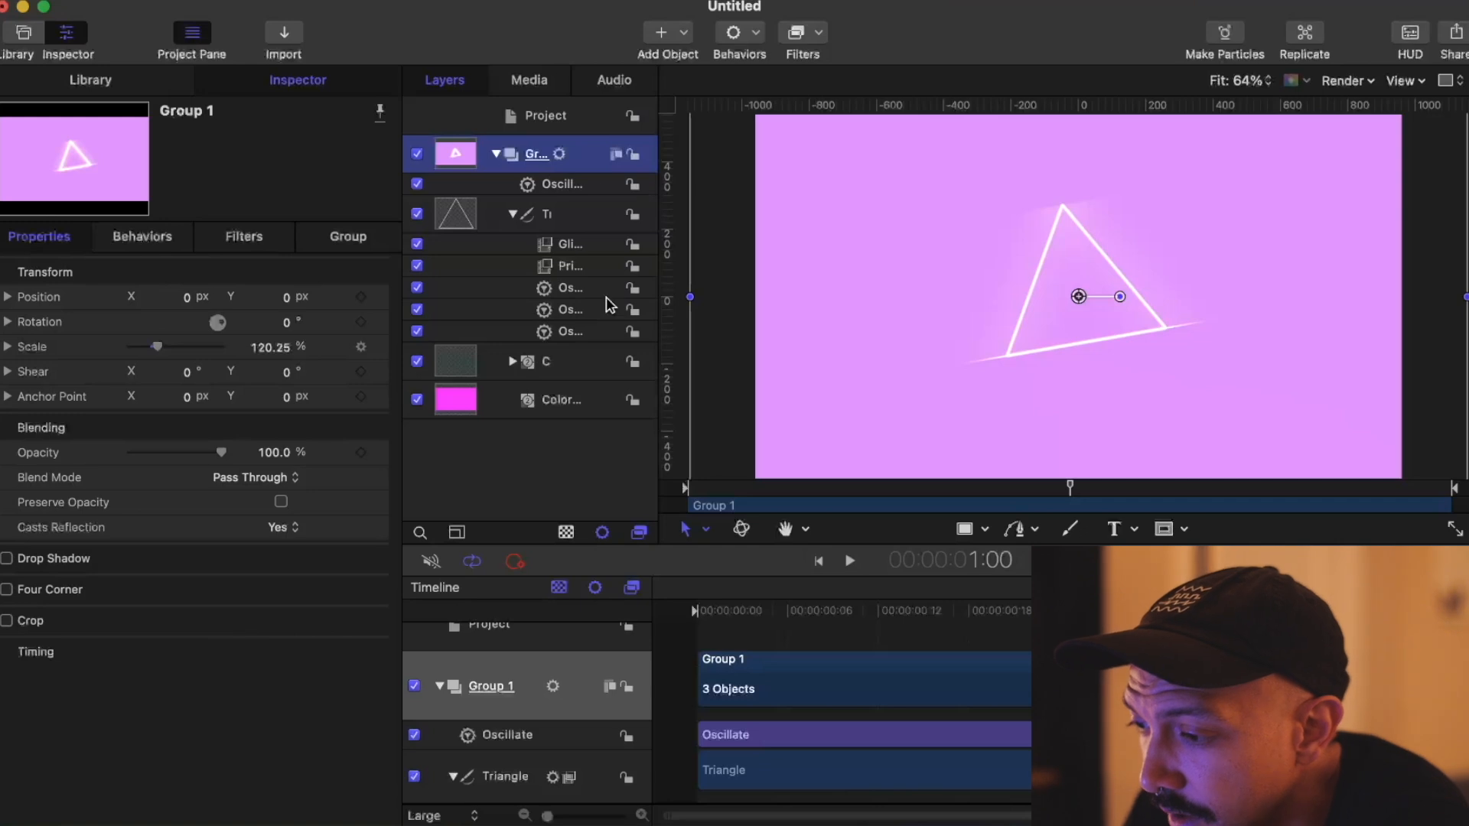
pyautogui.moveTo(839, 433); pyautogui.dragTo(520, 182)
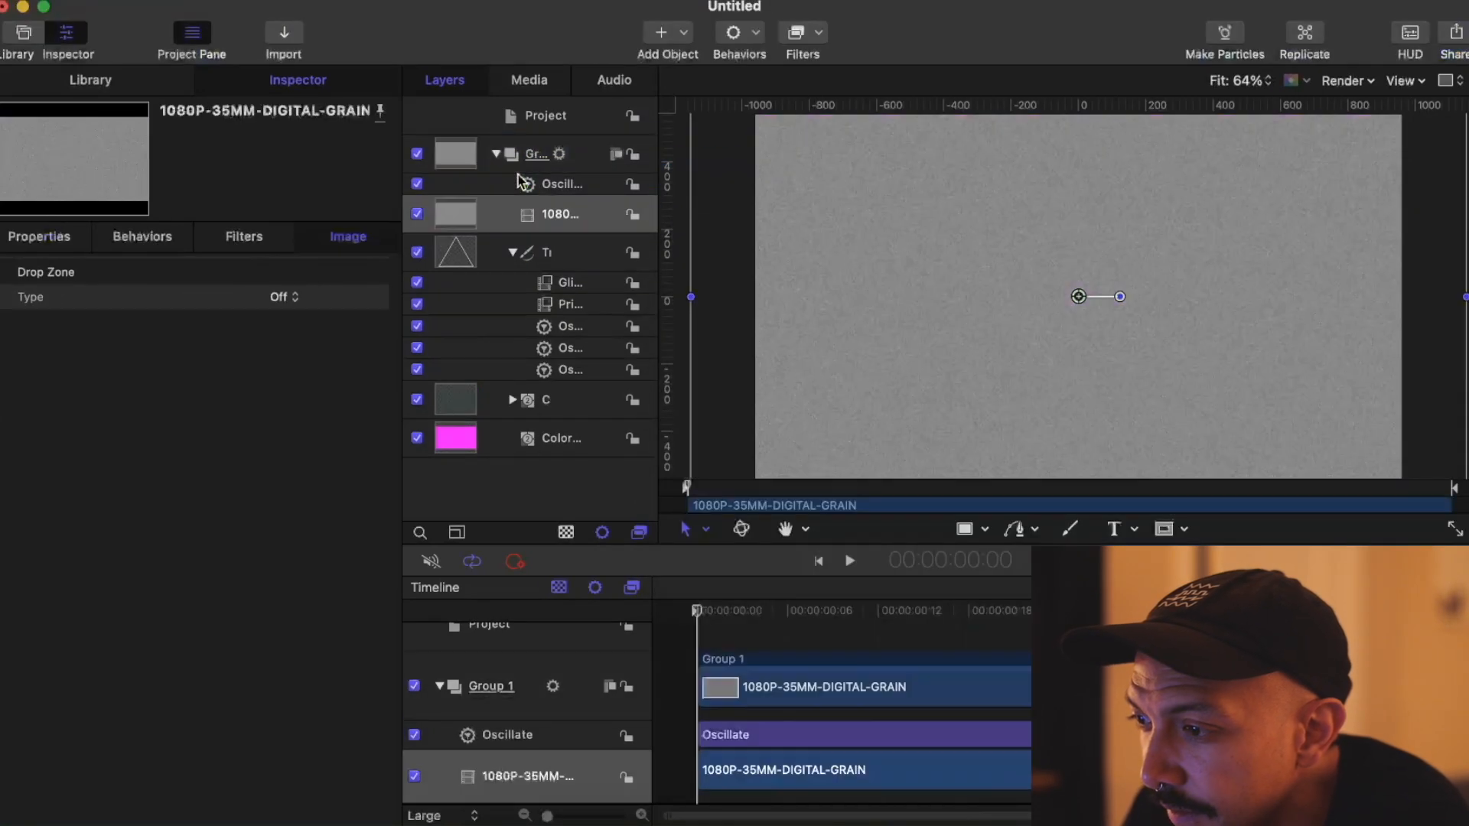
pyautogui.press('F1')
pyautogui.click(273, 477)
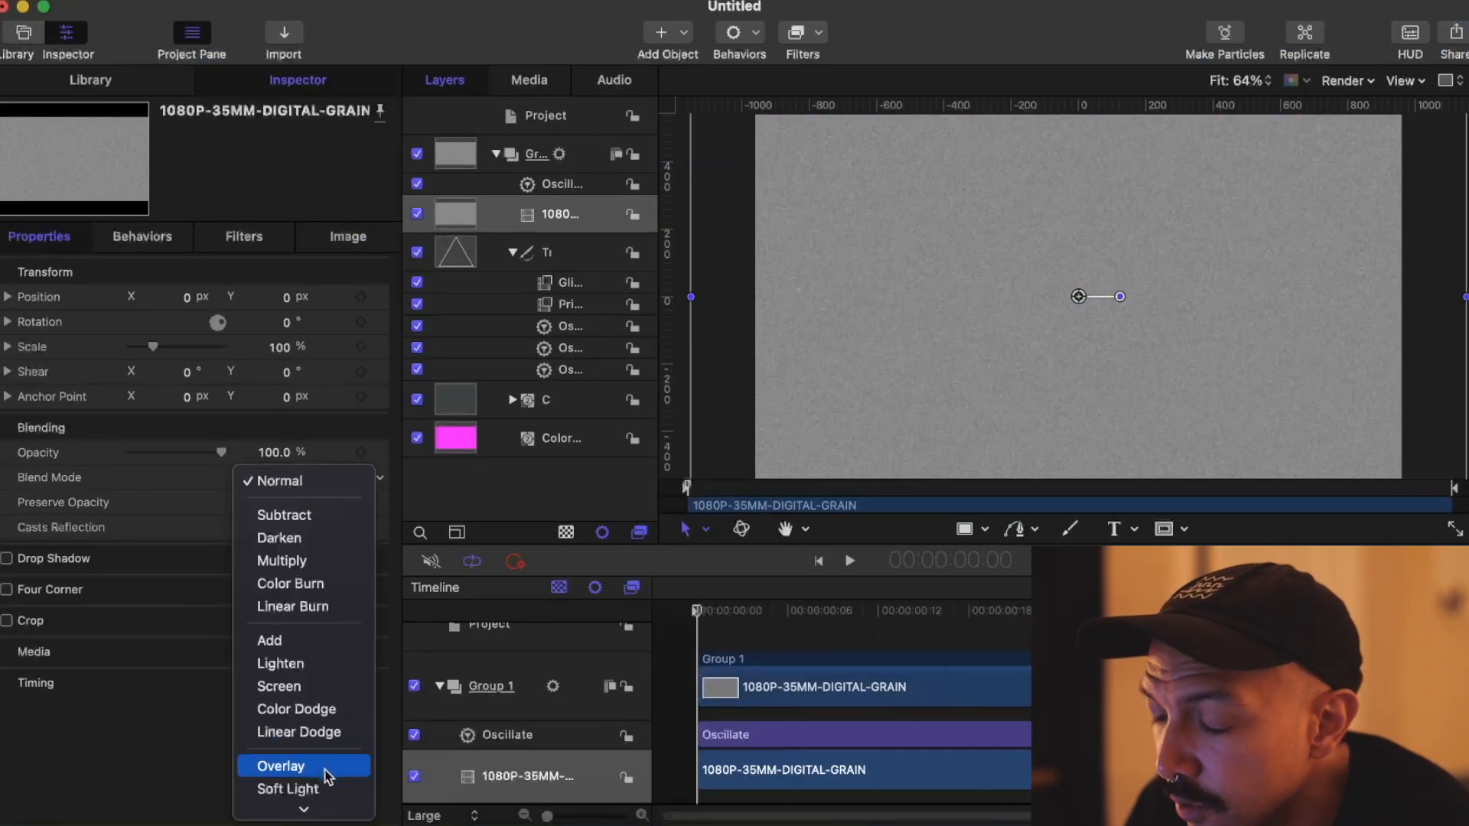
pyautogui.click(325, 764)
pyautogui.moveTo(275, 453); pyautogui.dragTo(273, 462)
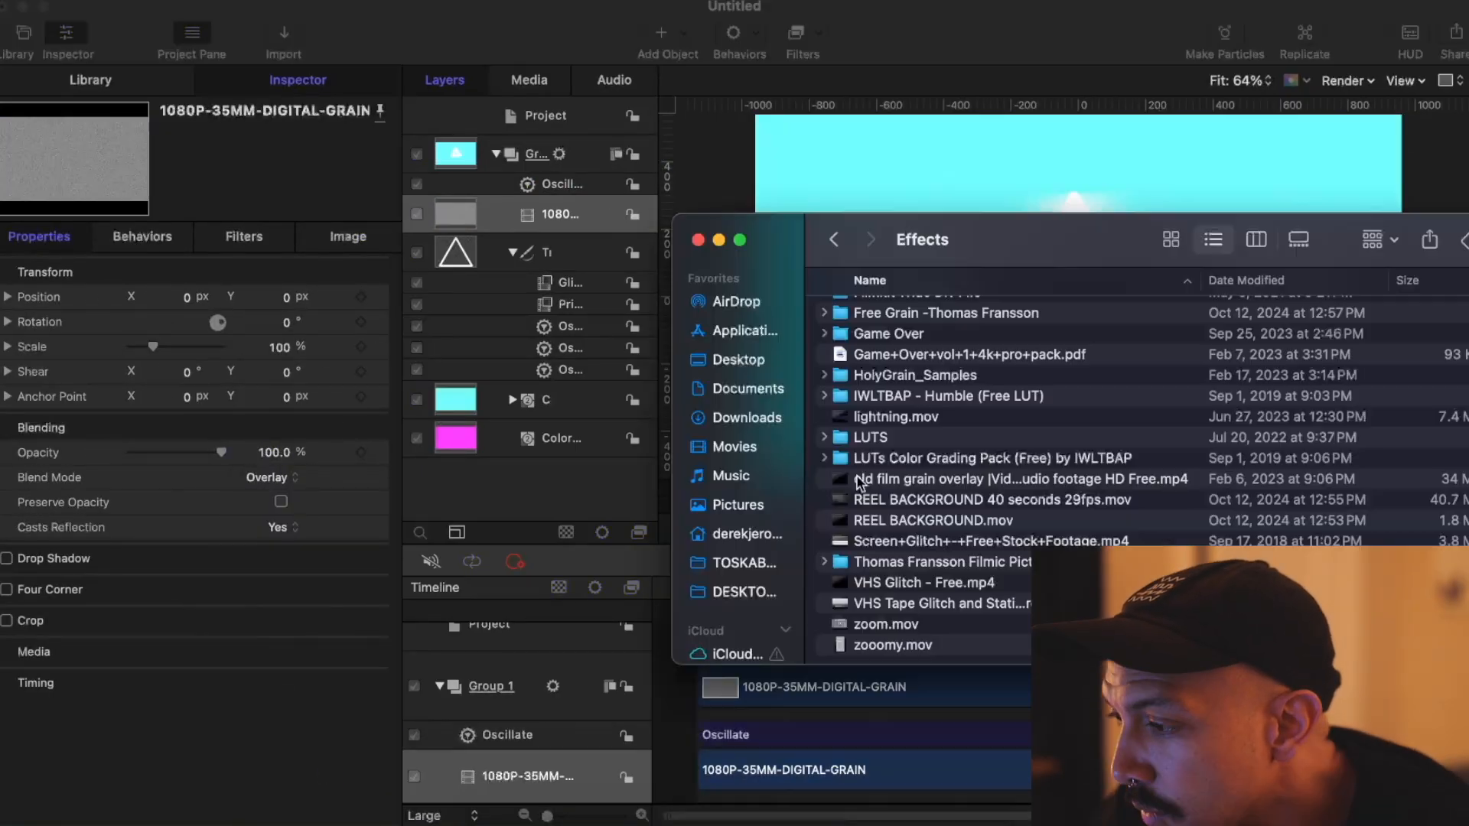
# Step: Place the old film grain overlay video from the Effects folder below the digital grain clip and set its blend mode to Overlay
pyautogui.click(849, 479)
pyautogui.moveTo(842, 479); pyautogui.dragTo(528, 234)
pyautogui.click(291, 477)
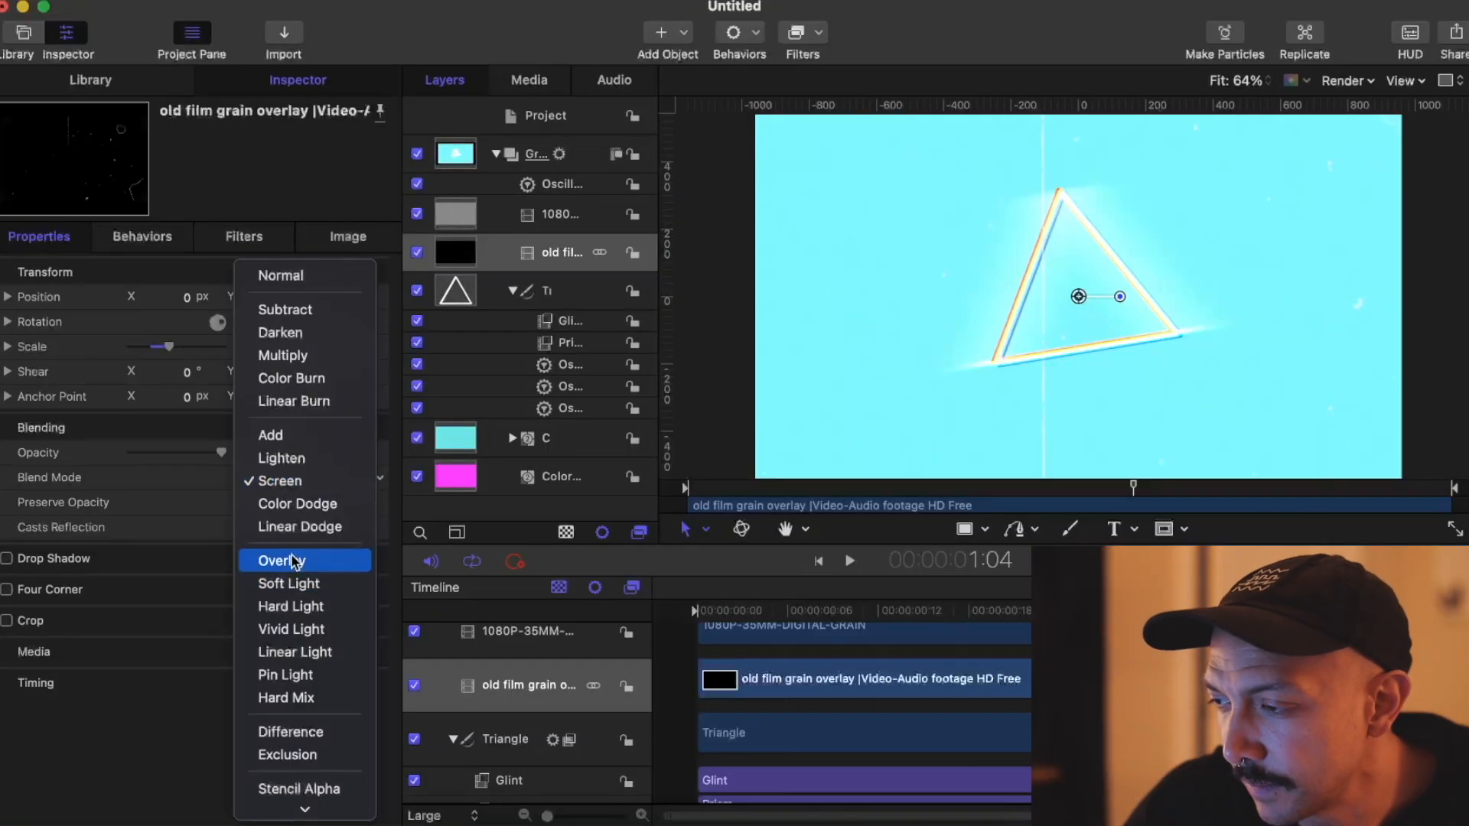
pyautogui.click(293, 561)
# Step: Play the finished project and export it as a movie with the default export option
pyautogui.click(561, 117)
pyautogui.press('space')
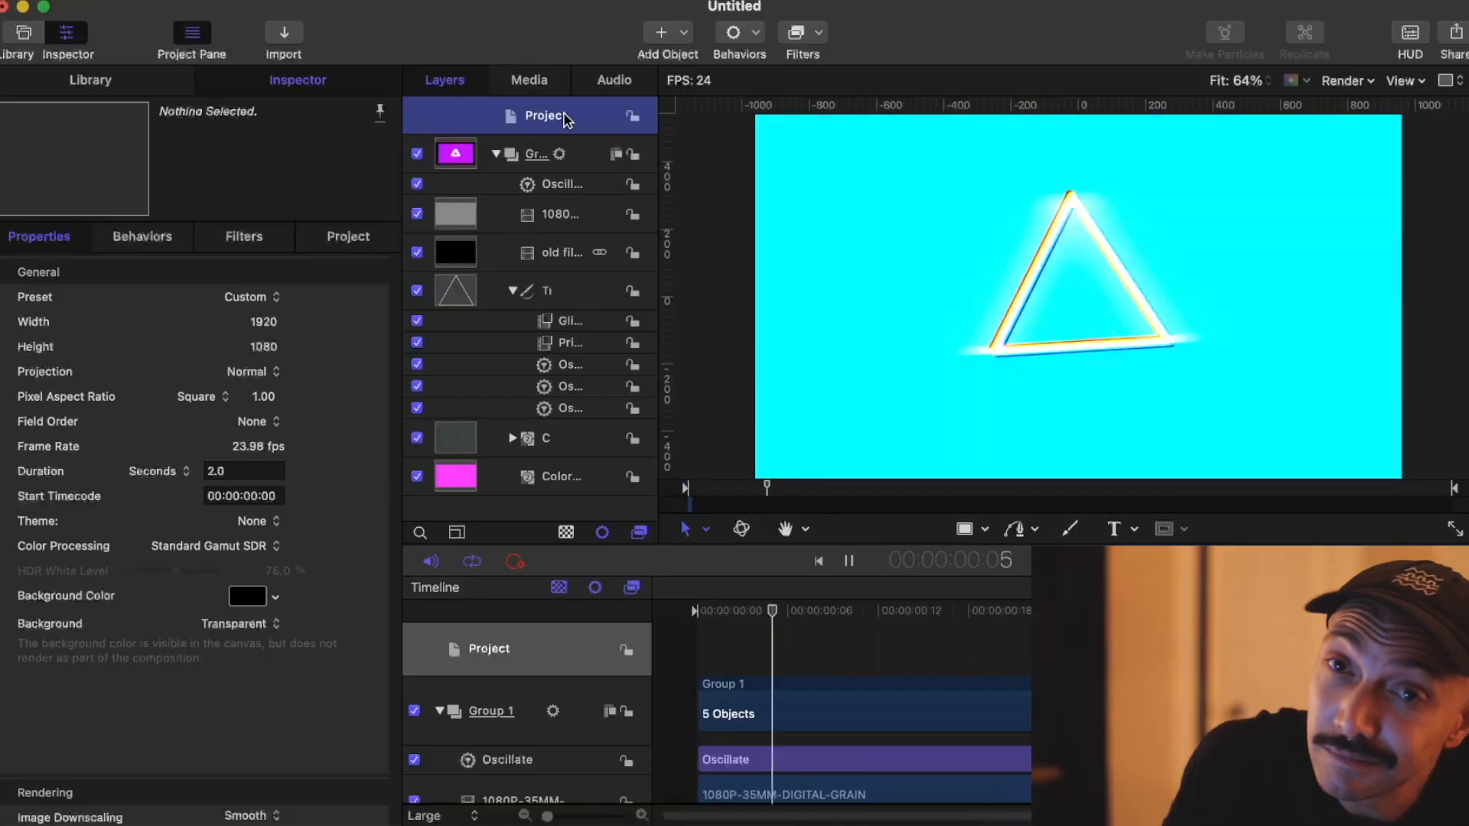
pyautogui.click(1453, 34)
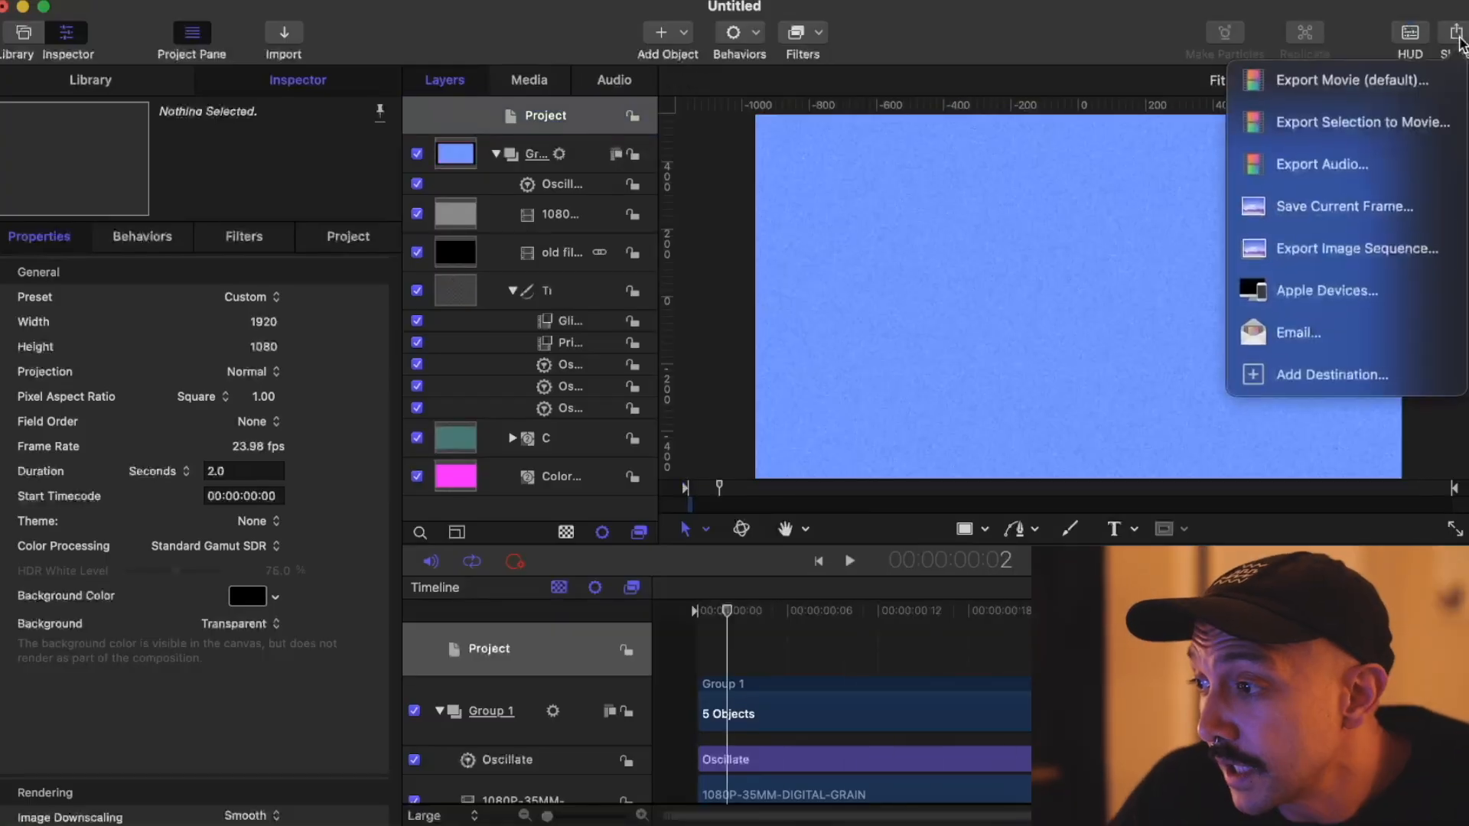
pyautogui.click(1394, 82)
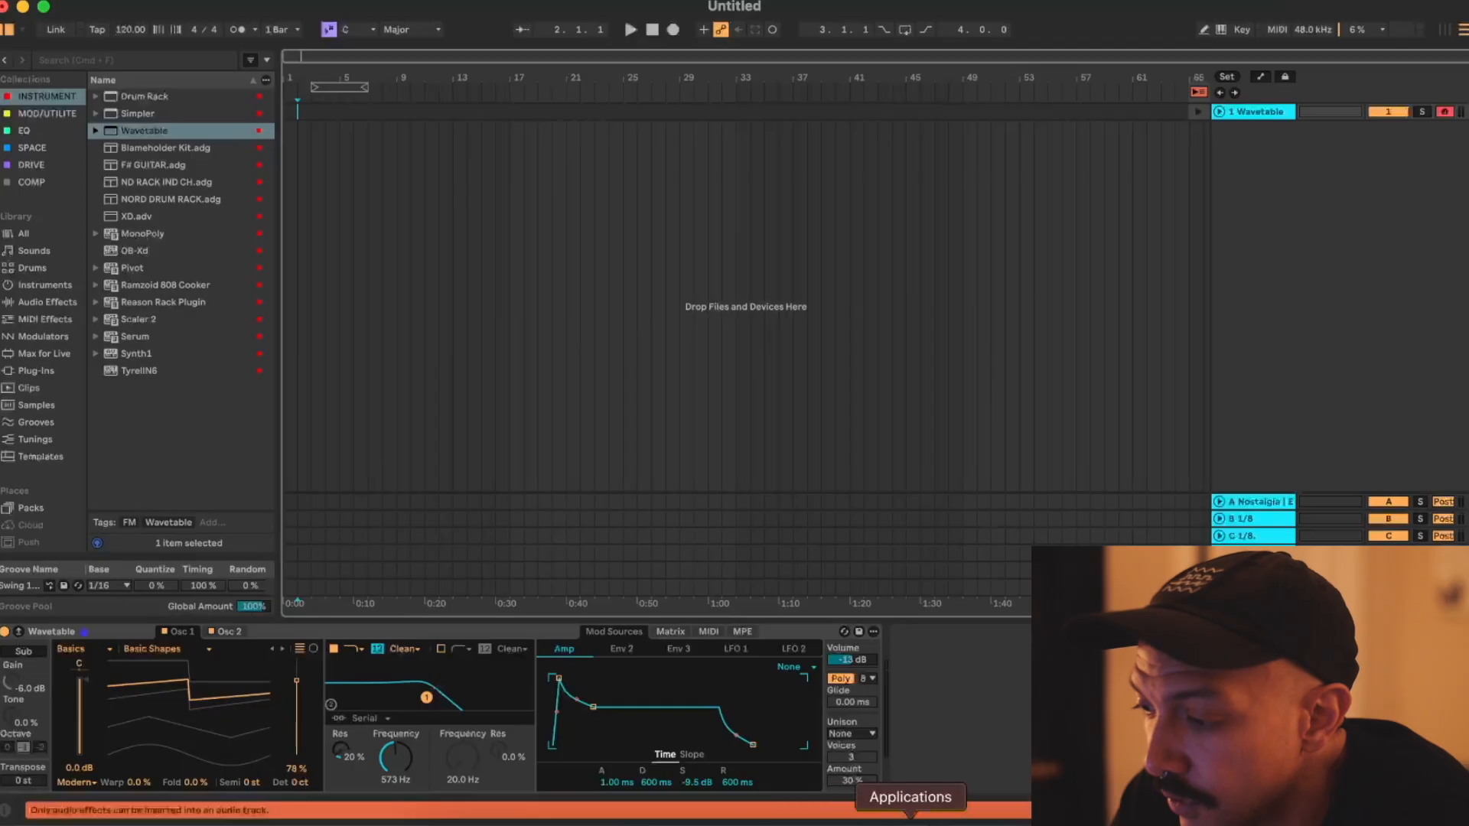
# Step: Switch to Ableton Live, place the exported TEST VIDEO on a new track at bar 1, and play it
pyautogui.click(832, 818)
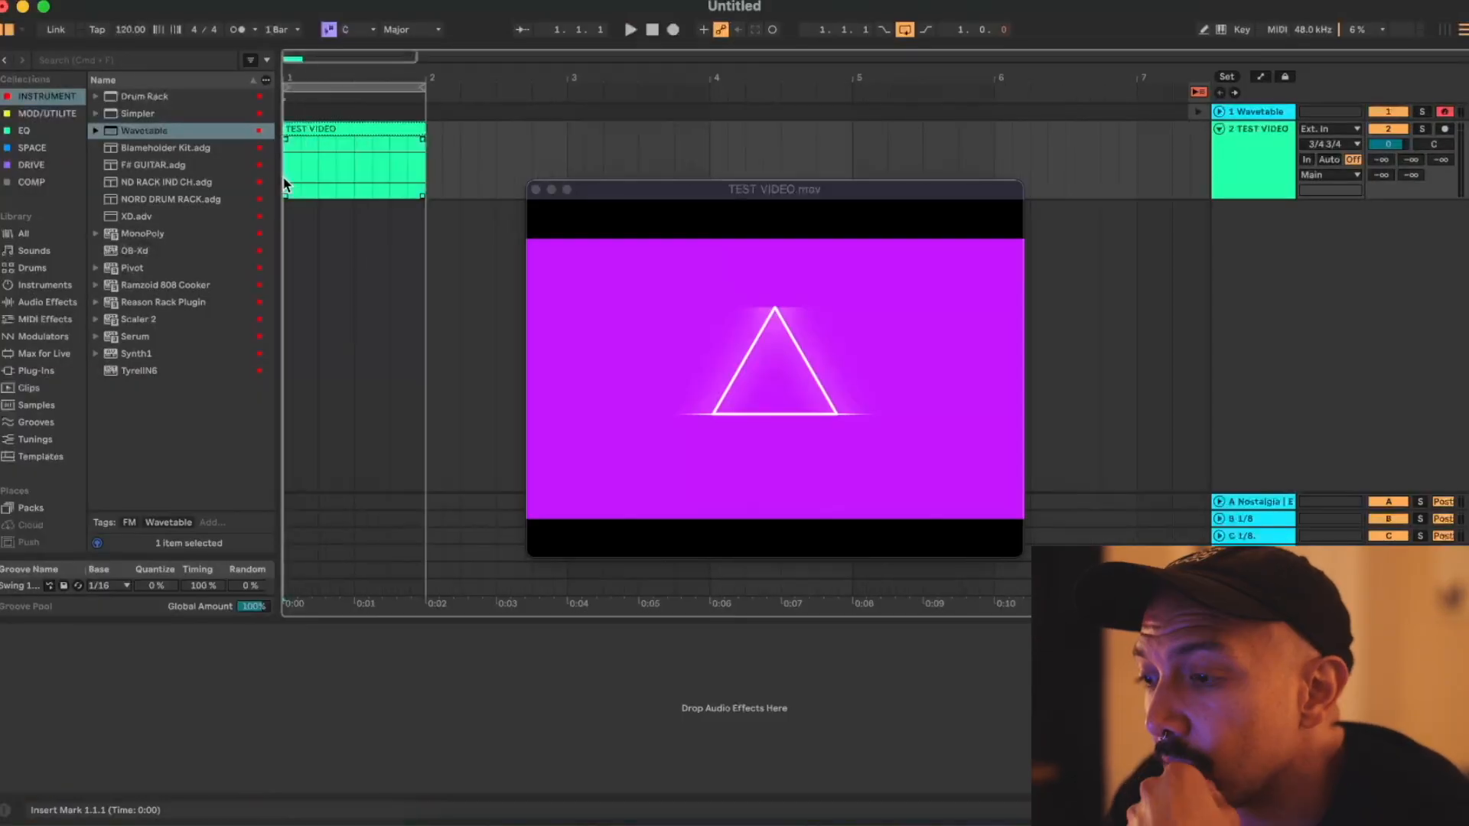
pyautogui.press('space')
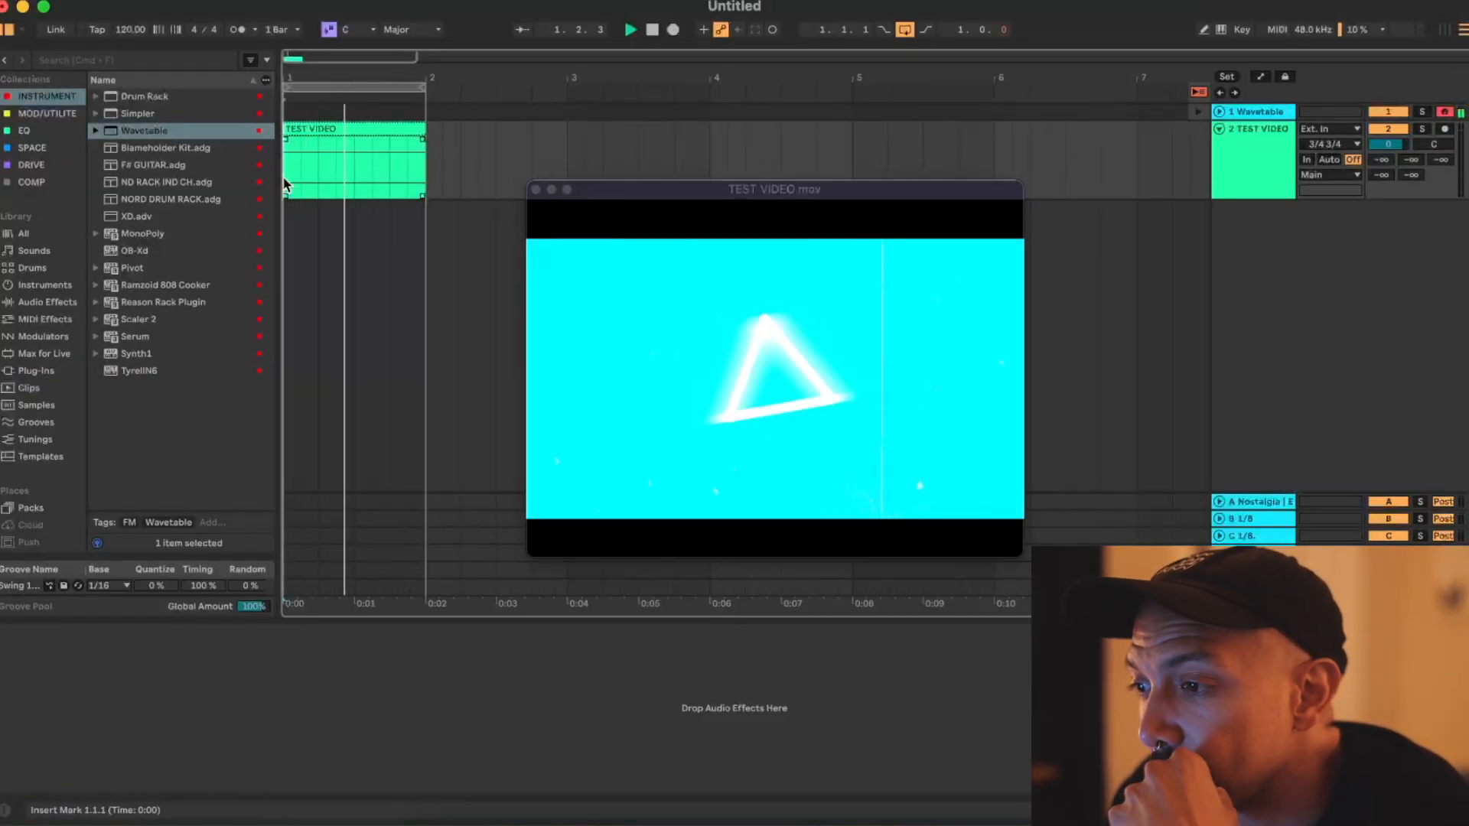